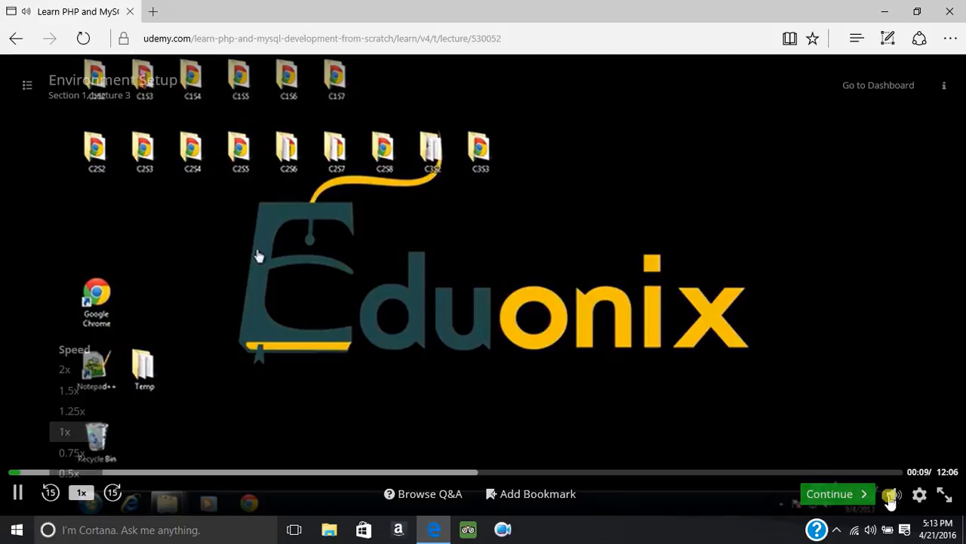
# Step: Show the Environment Setup lecture video in full screen
pyautogui.moveTo(918, 495)
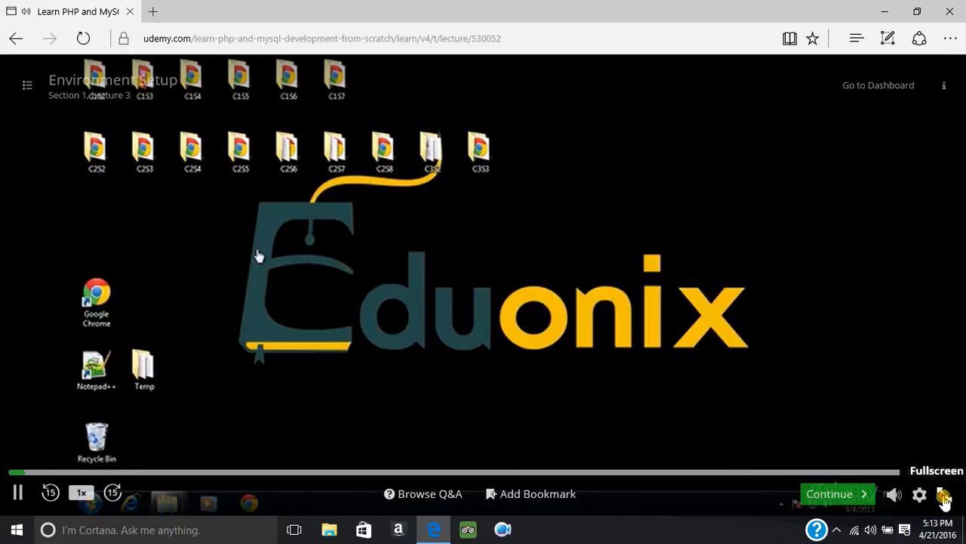
pyautogui.click(943, 494)
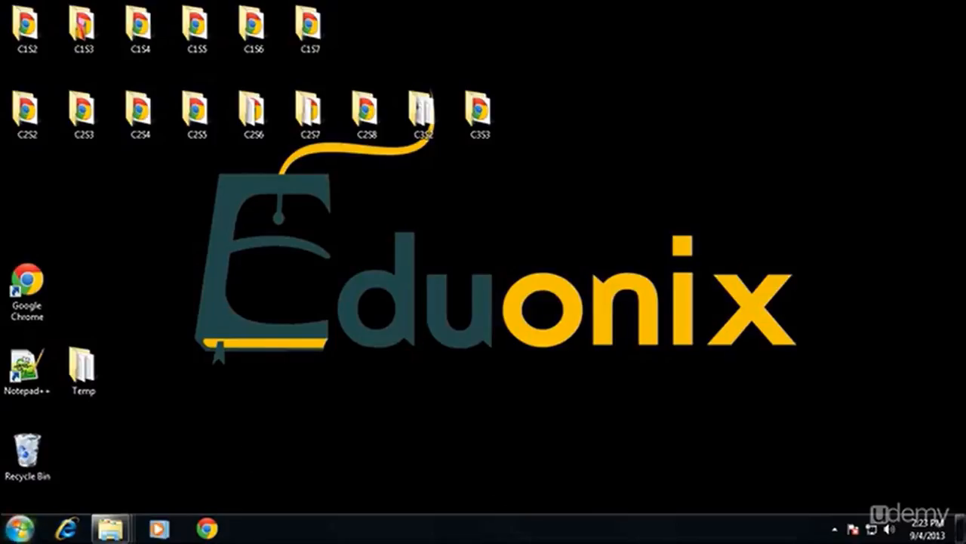
# Step: Switch to Google Chrome and go to apachefriends.org
pyautogui.click(21, 530)
pyautogui.click(461, 217)
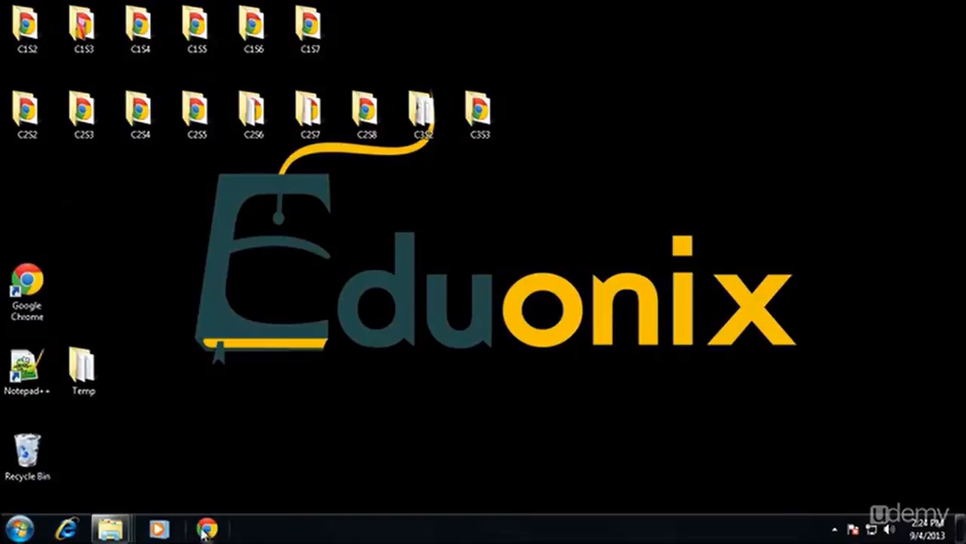
pyautogui.click(27, 291)
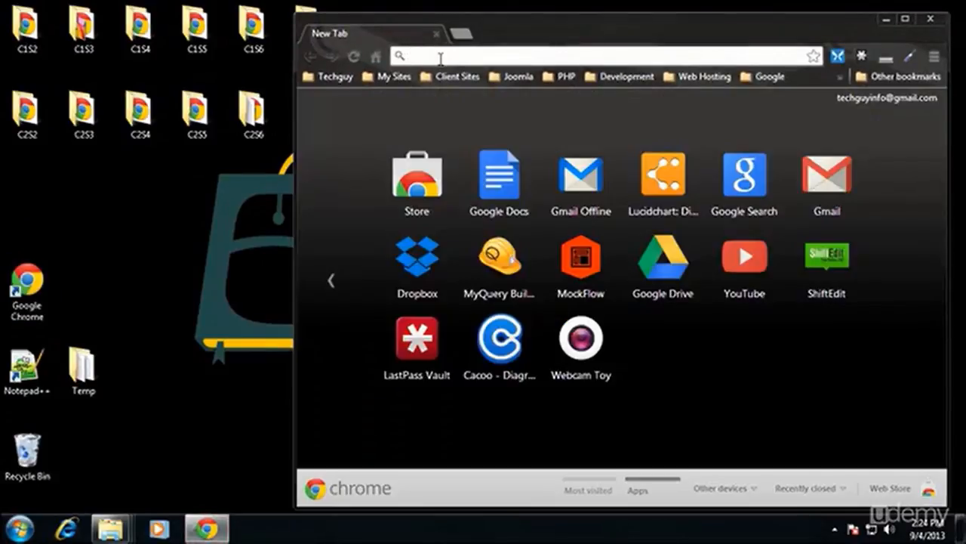
pyautogui.click(440, 57)
pyautogui.write('apa')
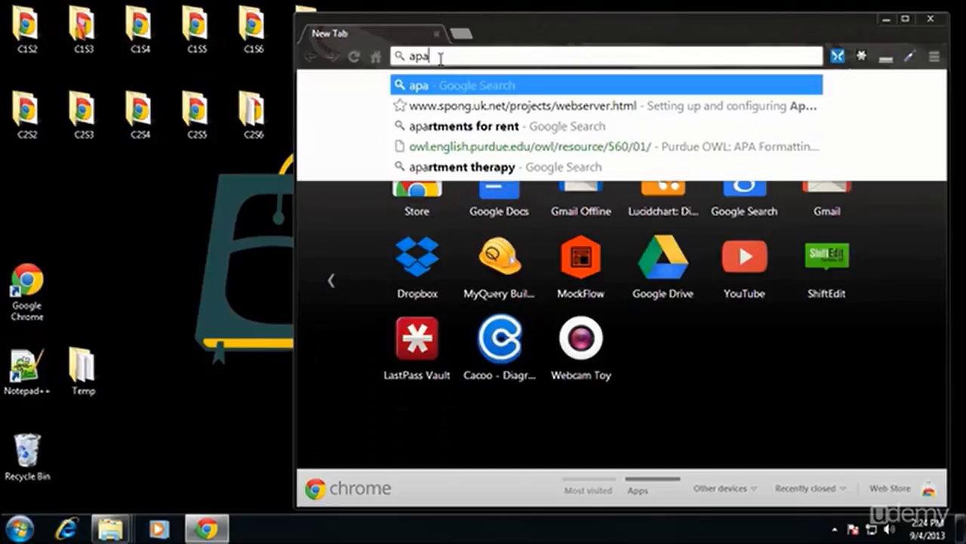
pyautogui.write('chef')
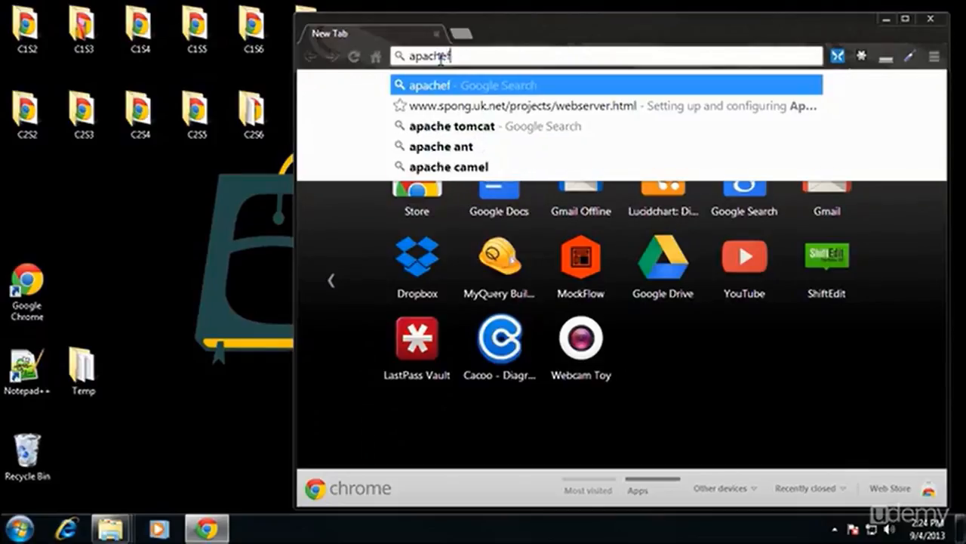
pyautogui.write('riends.org')
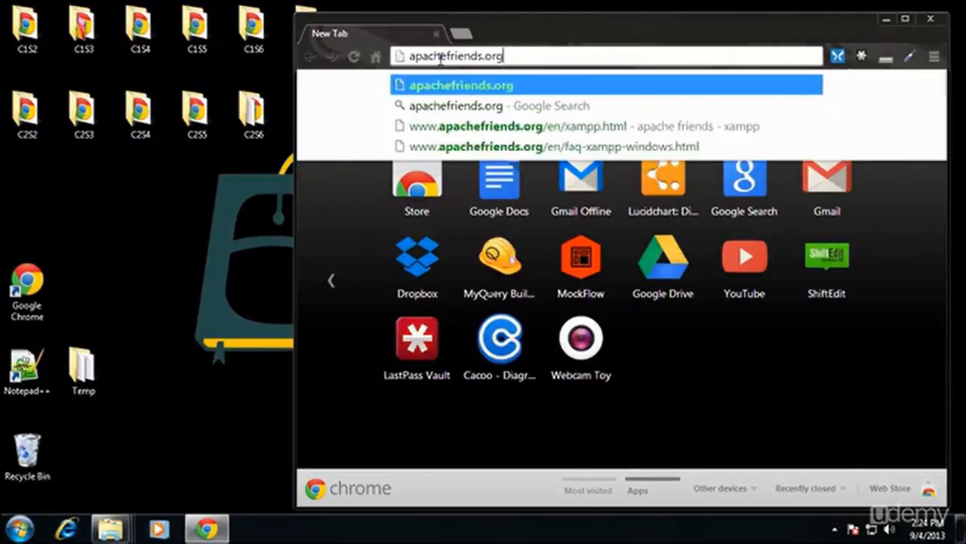
pyautogui.press('Return')
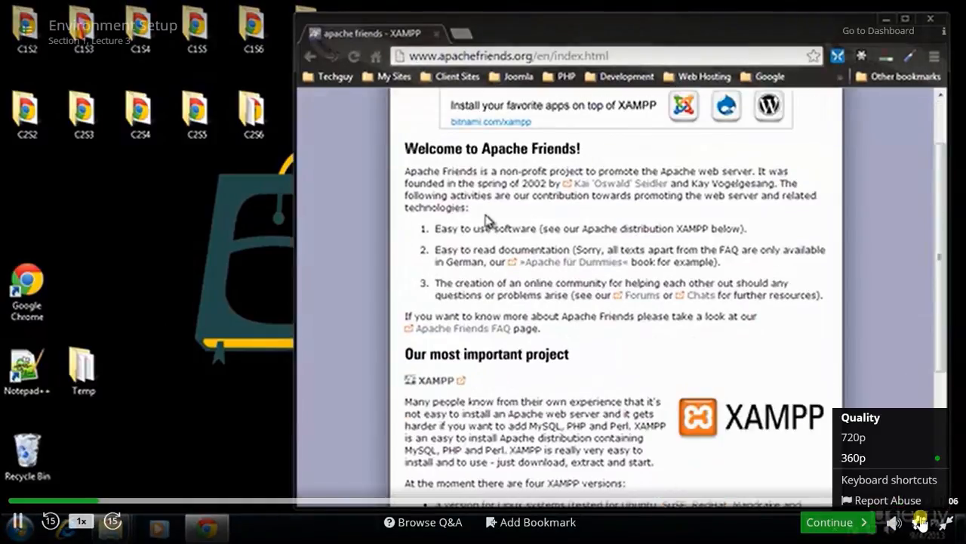
# Step: Set the lecture video's playback quality to 720p
pyautogui.click(891, 441)
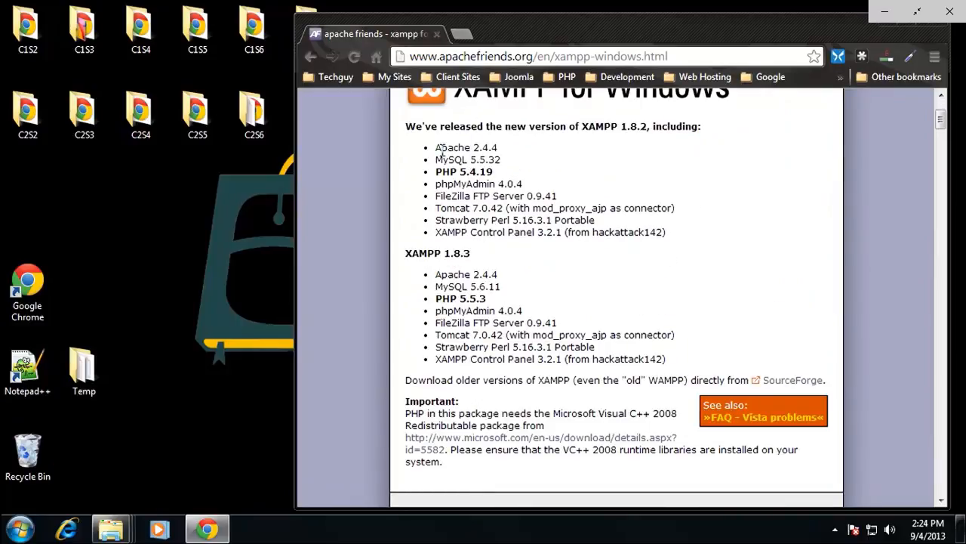
# Step: Examine the components bundled with XAMPP 1.8.2 for Windows, from Apache, MySQL and phpMyAdmin to the FileZilla FTP server and XAMPP Control Panel
pyautogui.moveTo(435, 148); pyautogui.dragTo(495, 148)
pyautogui.moveTo(435, 159); pyautogui.dragTo(504, 184)
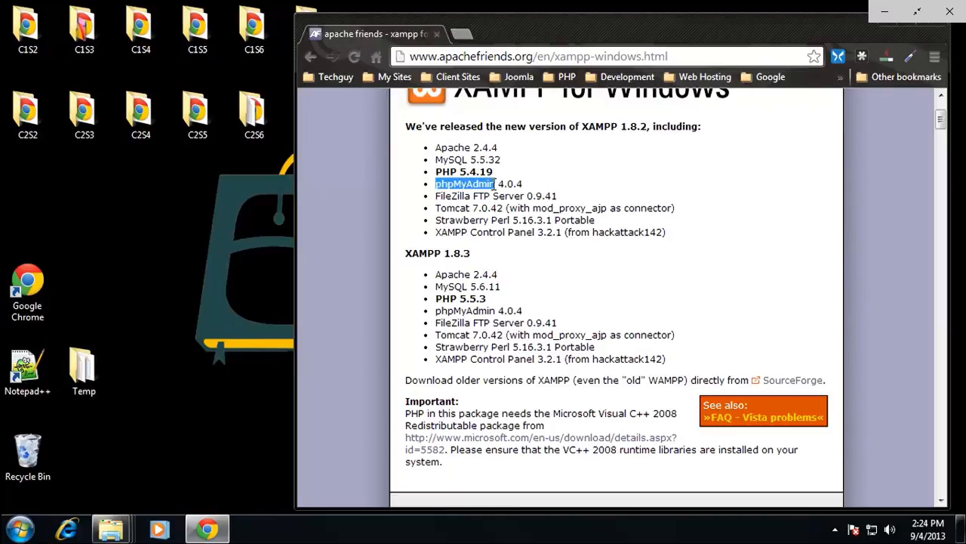
pyautogui.moveTo(435, 195); pyautogui.dragTo(607, 219)
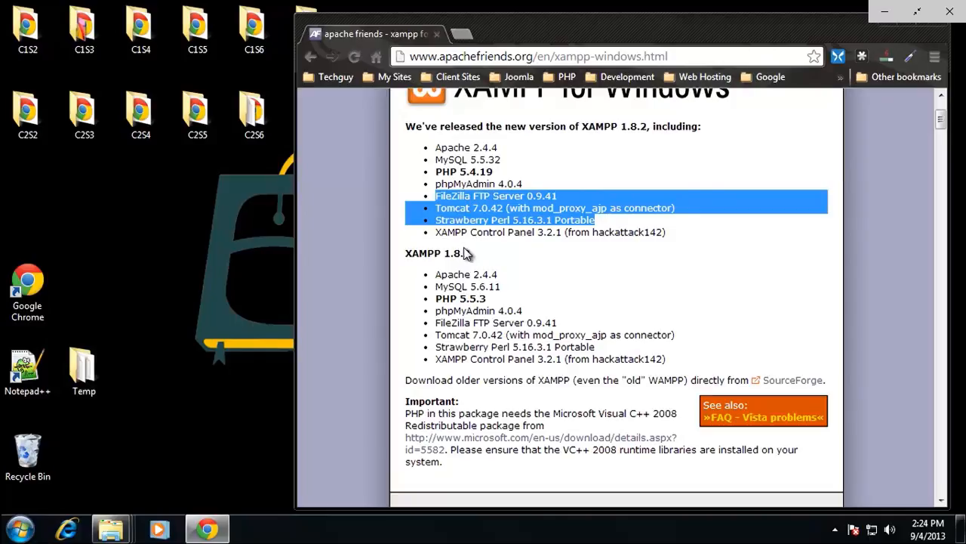
pyautogui.click(498, 204)
pyautogui.moveTo(524, 195); pyautogui.dragTo(494, 197)
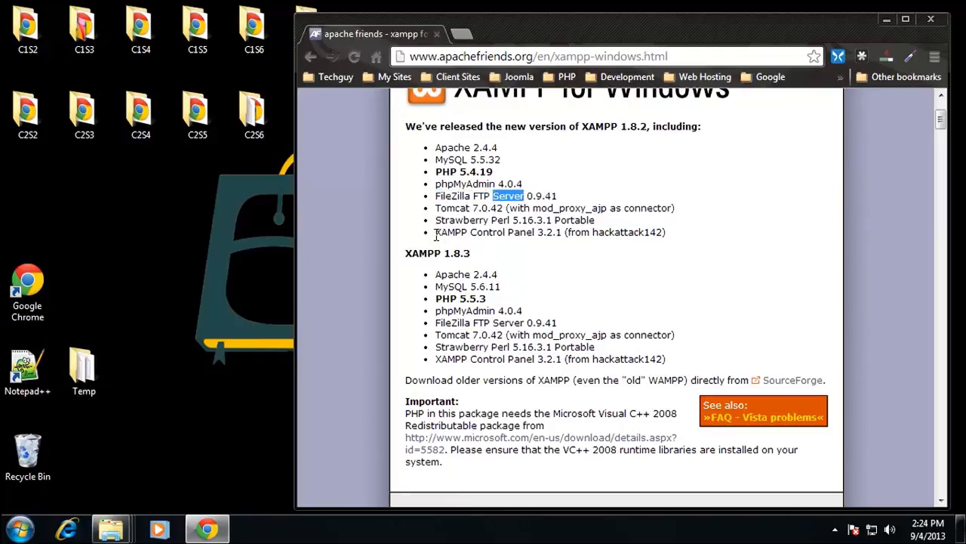
pyautogui.moveTo(436, 235); pyautogui.dragTo(578, 237)
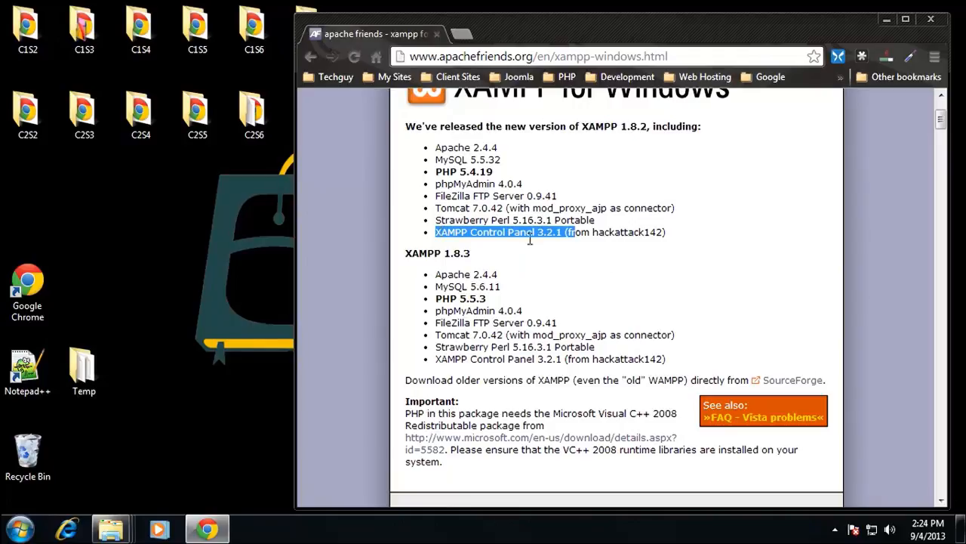
pyautogui.click(470, 191)
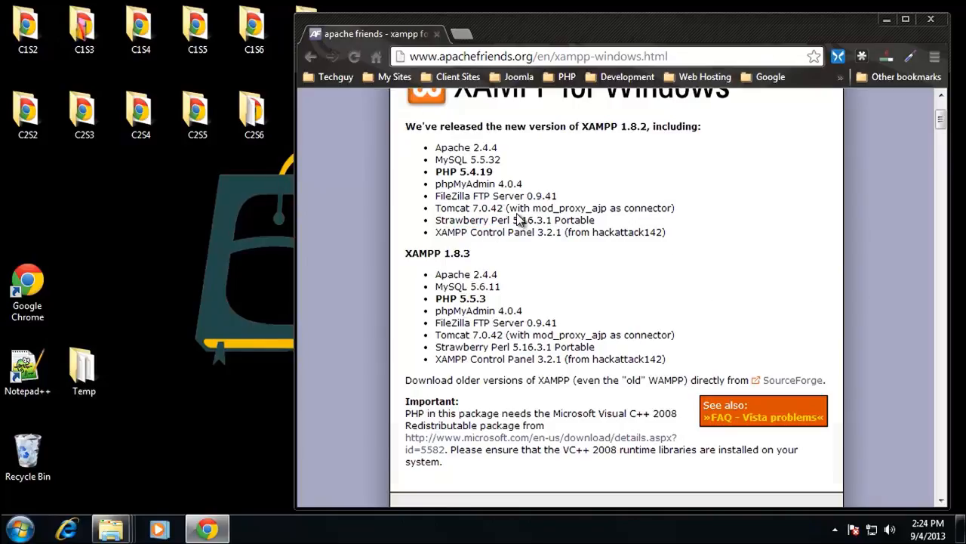
# Step: Download the Installer version of XAMPP for Windows 1.8.2 and save it to the Downloads folder
pyautogui.scroll(-5, 518, 219)
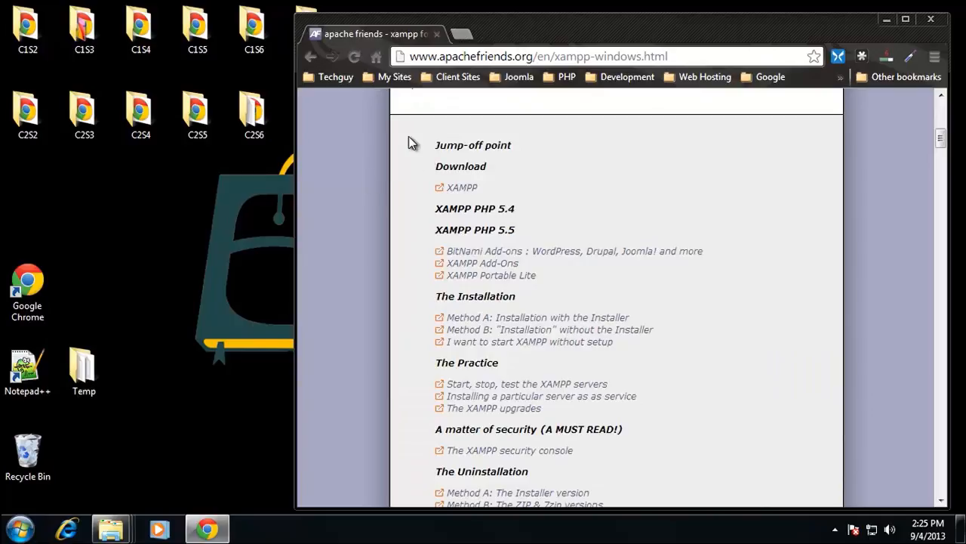
pyautogui.scroll(6, 426, 170)
pyautogui.scroll(-4, 432, 183)
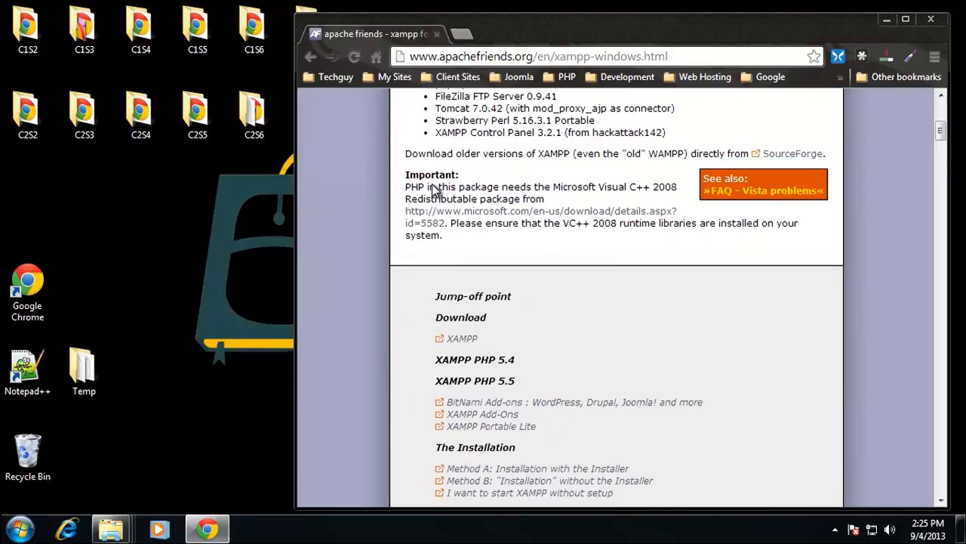
pyautogui.scroll(-1, 436, 197)
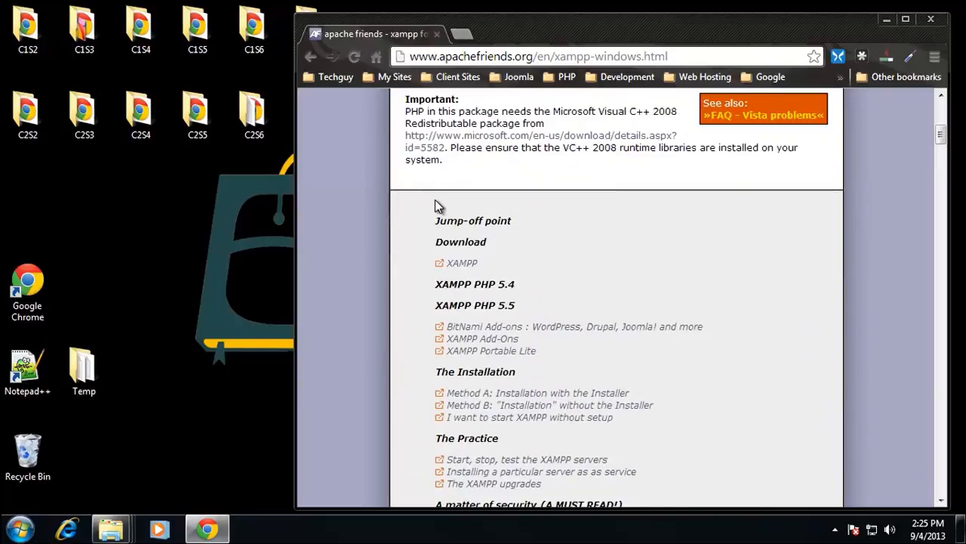
pyautogui.click(463, 264)
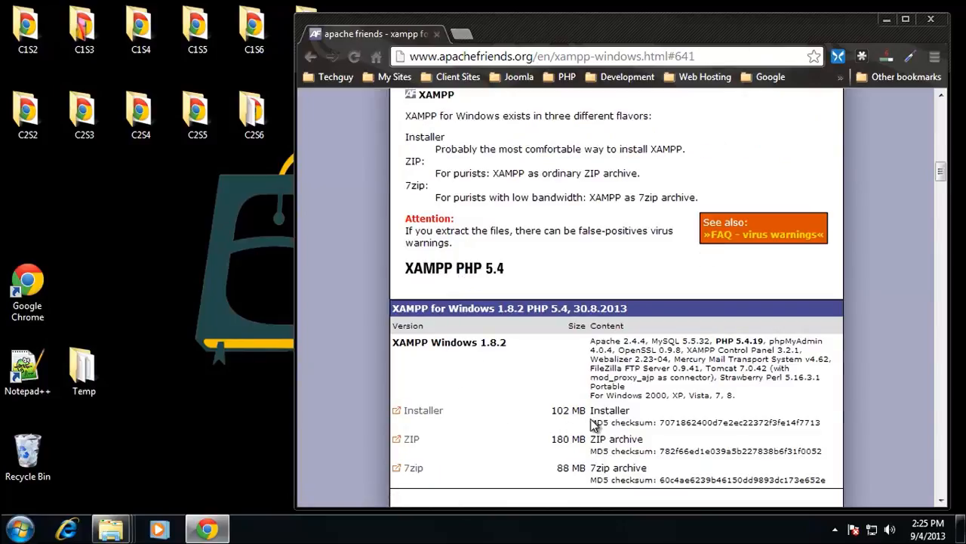
pyautogui.click(422, 414)
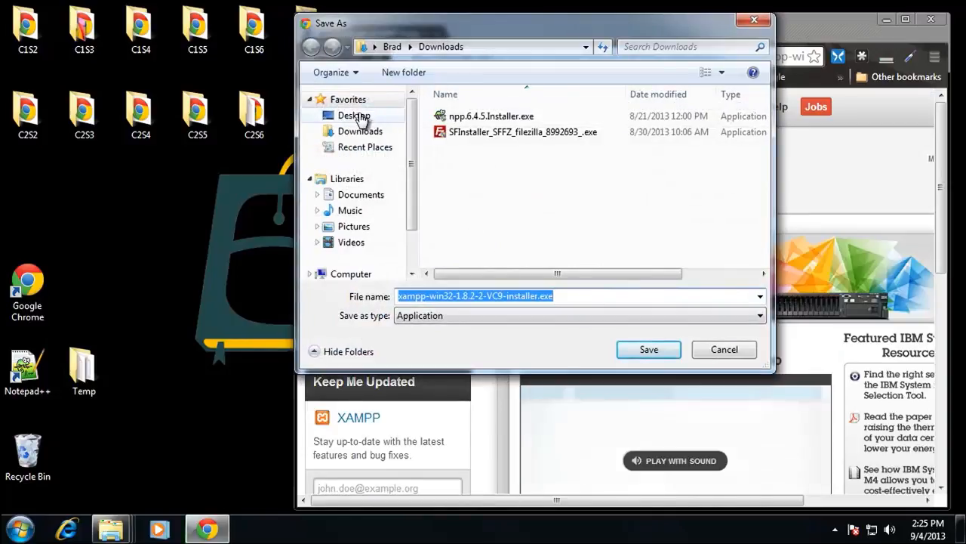
pyautogui.click(649, 349)
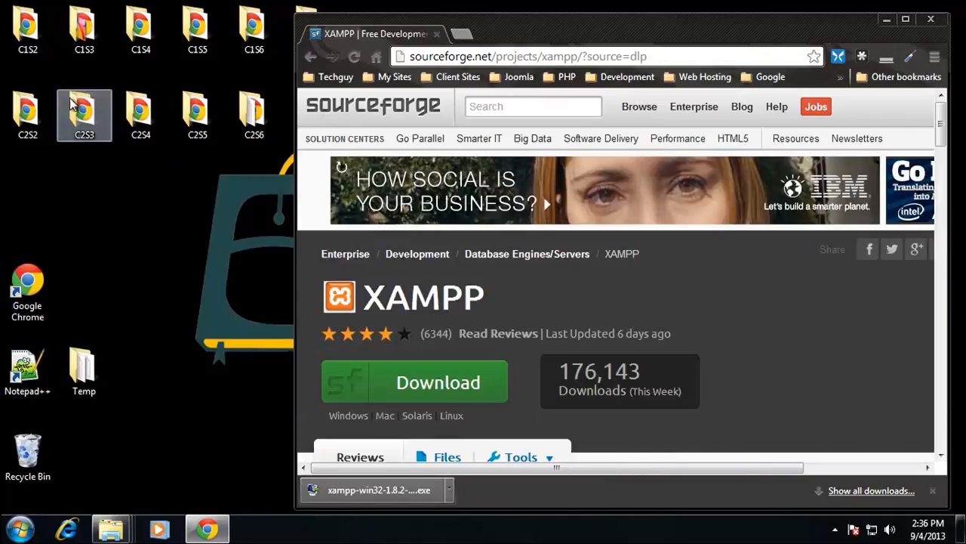
# Step: Run xampp-win32-1.8.2-2-VC9-installer.exe from the Downloads folder and acknowledge the User Account Control warning
pyautogui.click(21, 528)
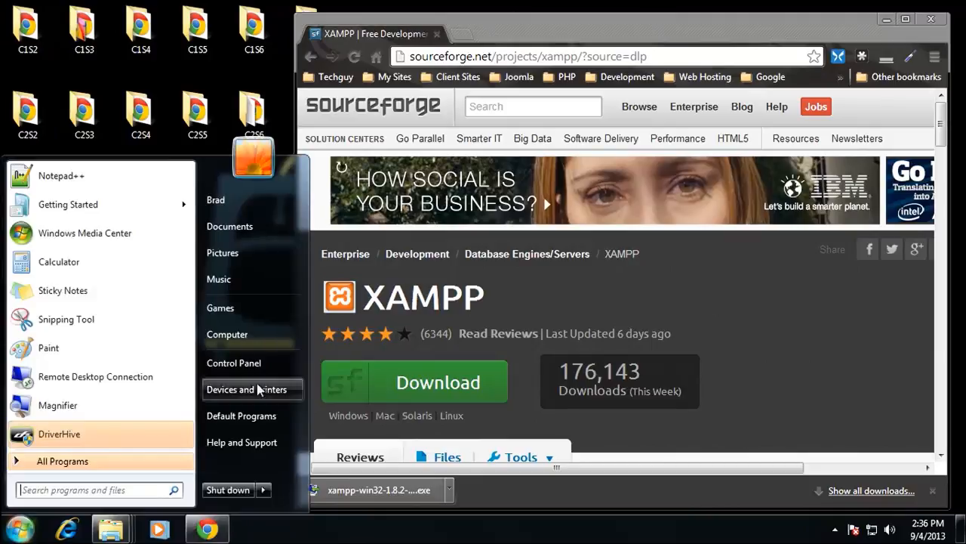
pyautogui.click(231, 335)
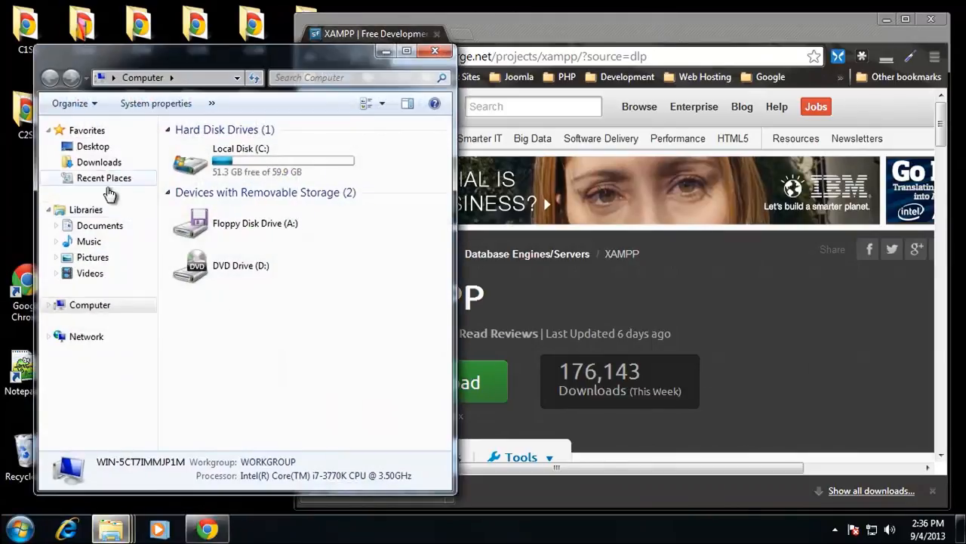
pyautogui.click(102, 162)
pyautogui.doubleClick(226, 180)
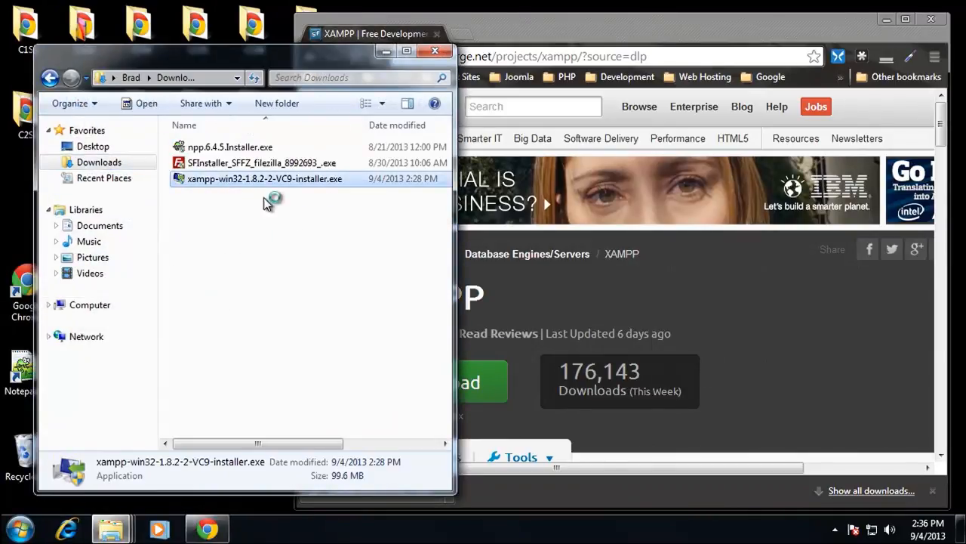
pyautogui.click(311, 313)
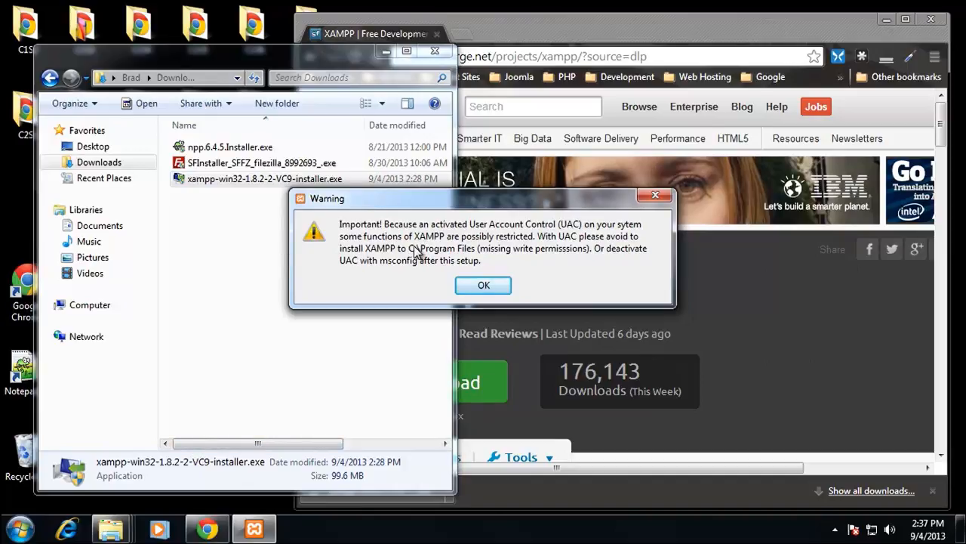
pyautogui.click(483, 287)
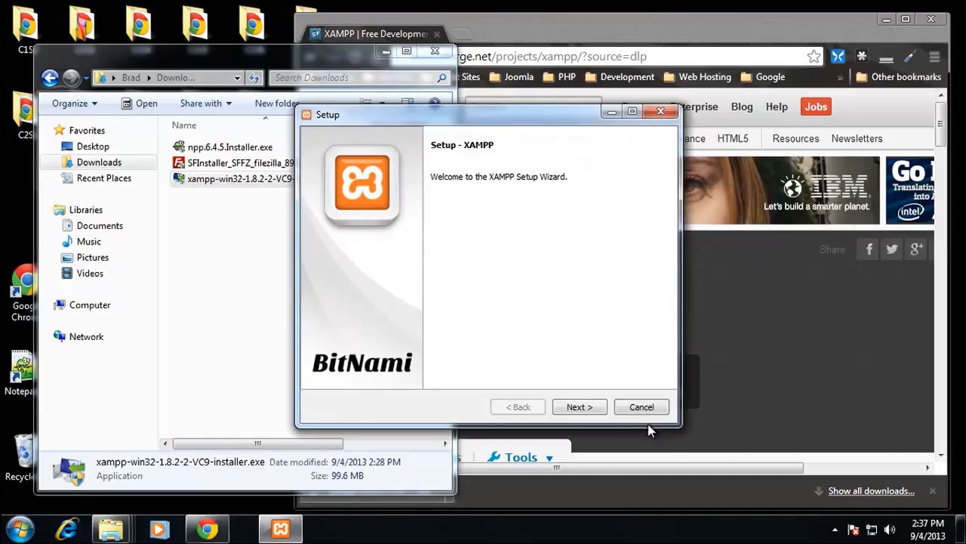
# Step: Exclude Tomcat, Mercury Mail Server and FileZilla FTP Server from the XAMPP components and confirm the selection
pyautogui.click(581, 408)
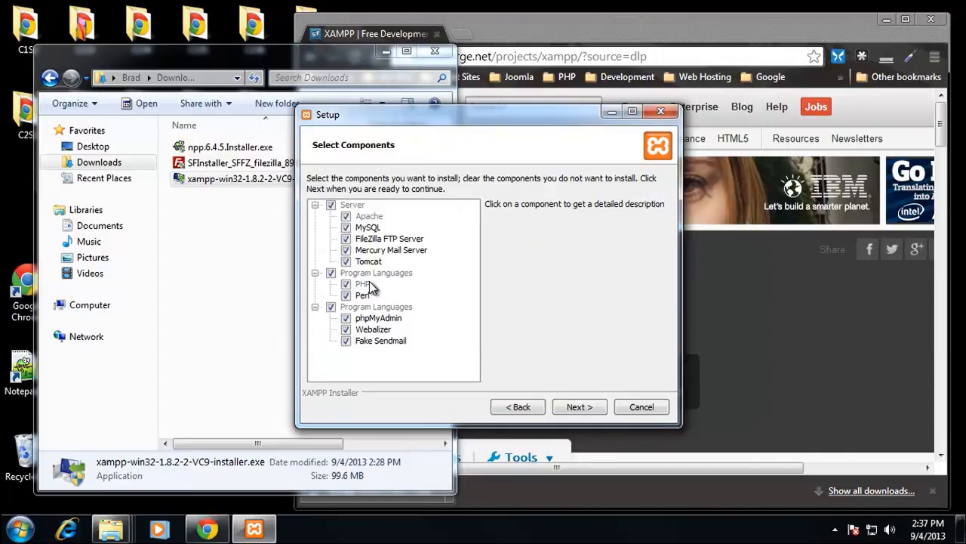
pyautogui.click(347, 262)
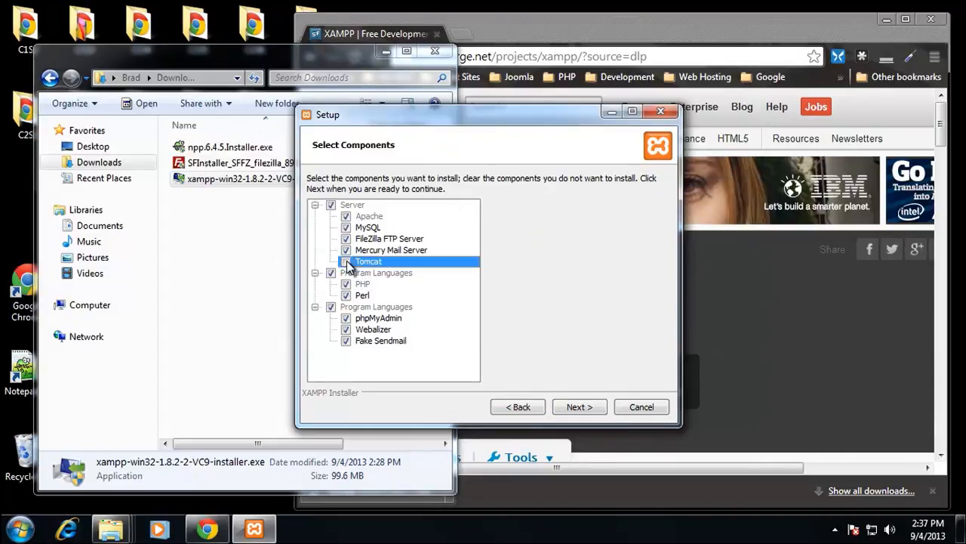
pyautogui.click(346, 250)
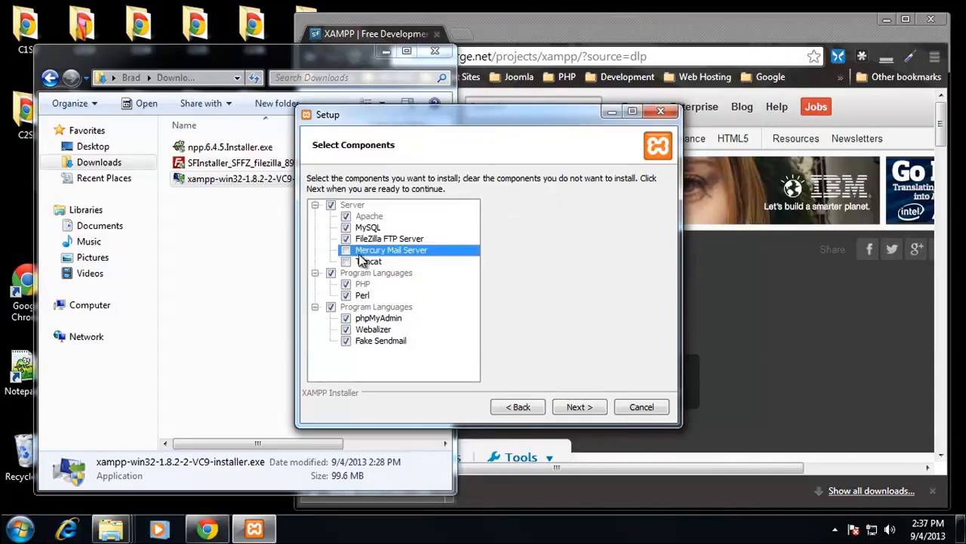
pyautogui.click(346, 238)
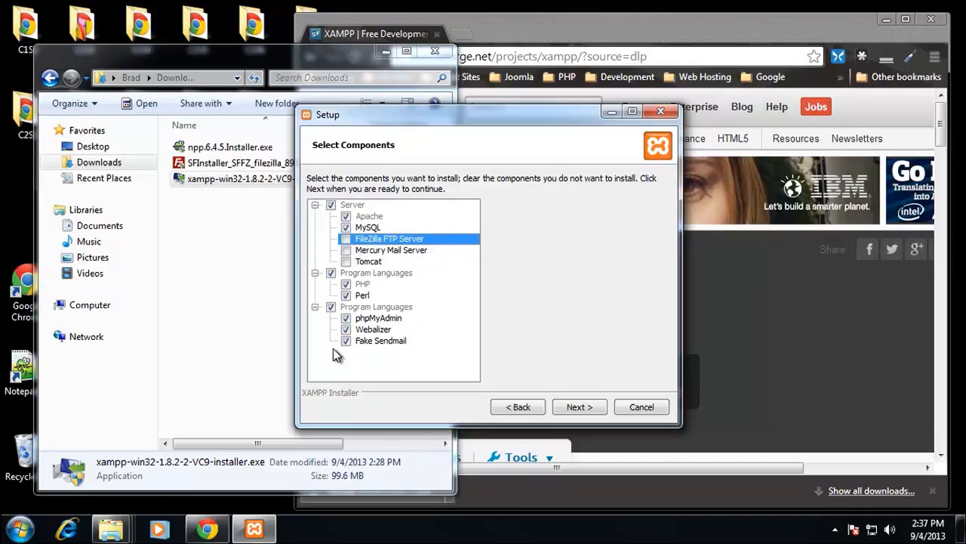
pyautogui.click(577, 408)
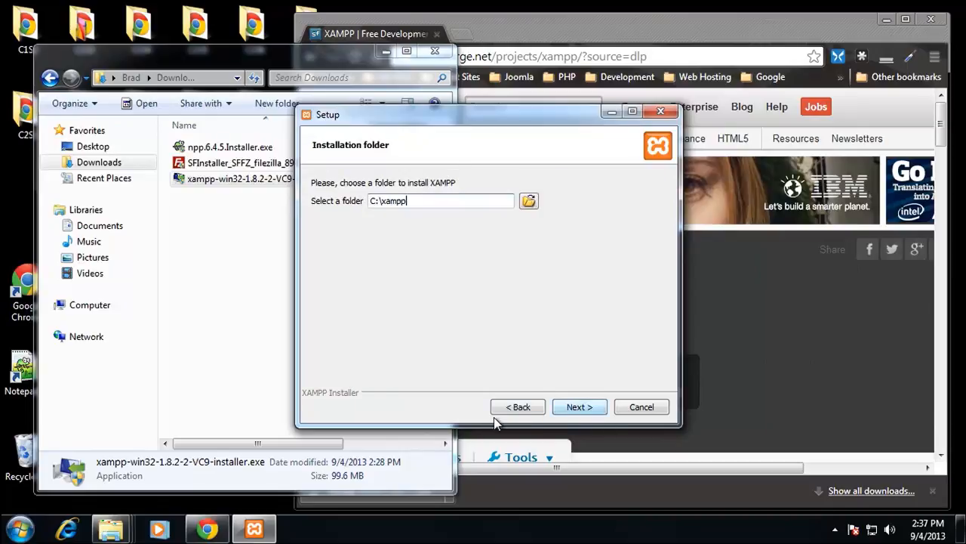
# Step: Accept C:\xampp as the installation folder and continue past the BitNami page to start the XAMPP installation
pyautogui.click(580, 407)
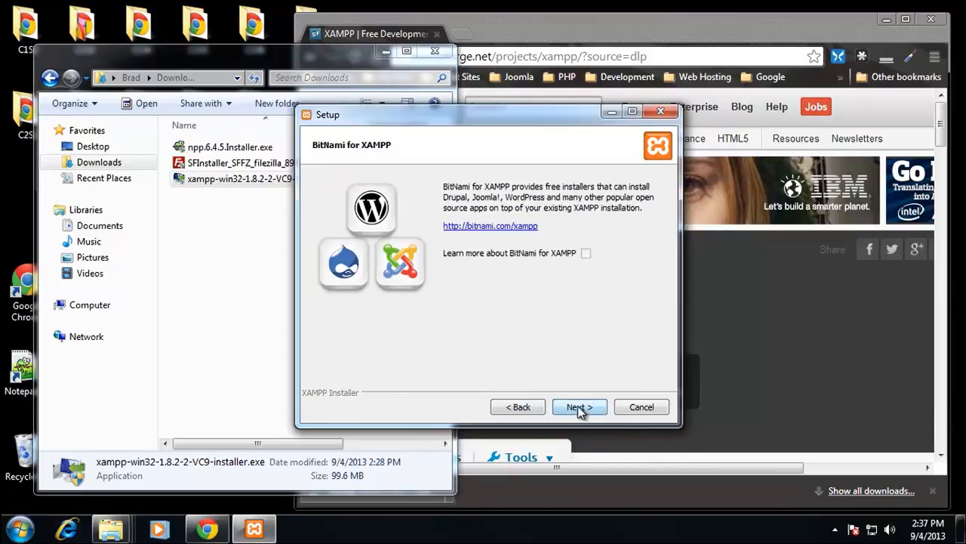
pyautogui.click(588, 408)
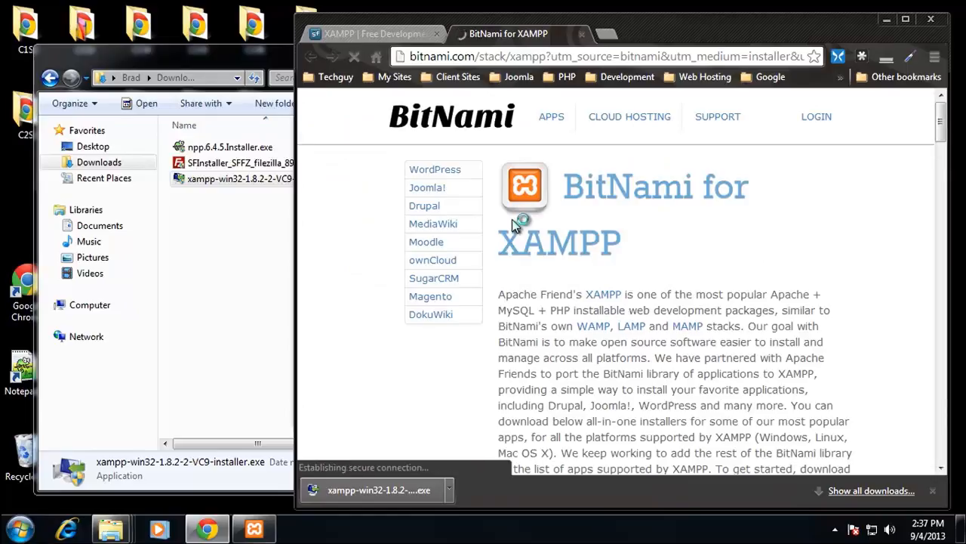
# Step: Bring the XAMPP Setup window forward, move it aside and return to the BitNami for XAMPP page in Chrome
pyautogui.click(256, 529)
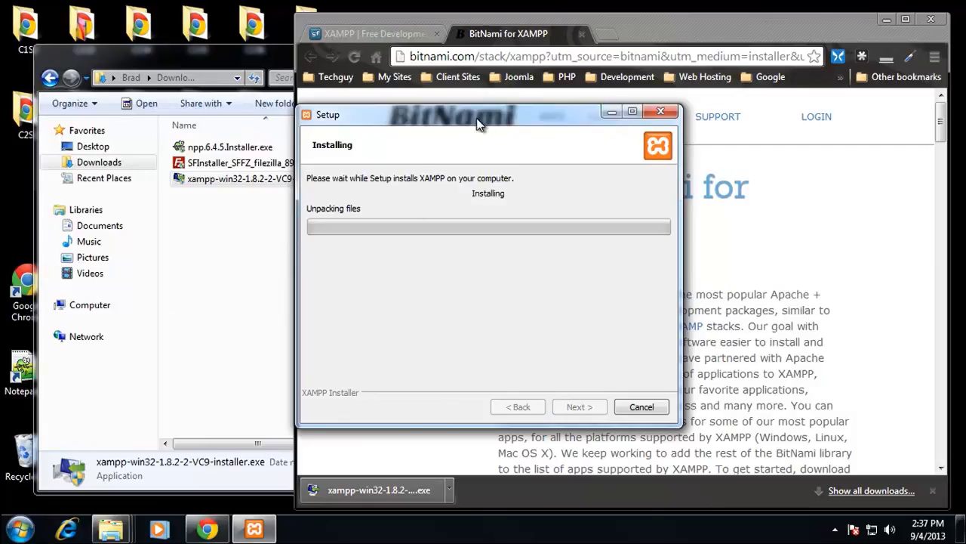
pyautogui.moveTo(476, 118); pyautogui.dragTo(396, 112)
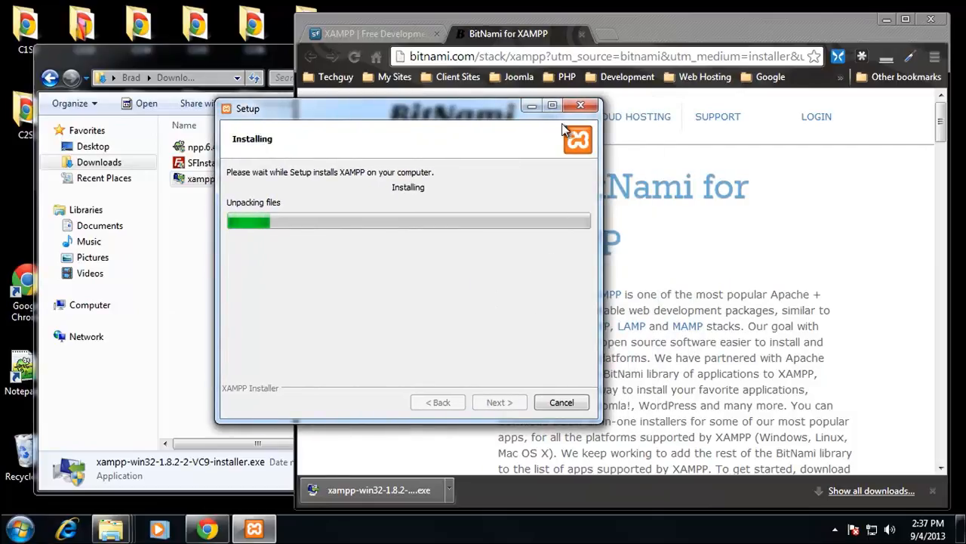
pyautogui.click(527, 41)
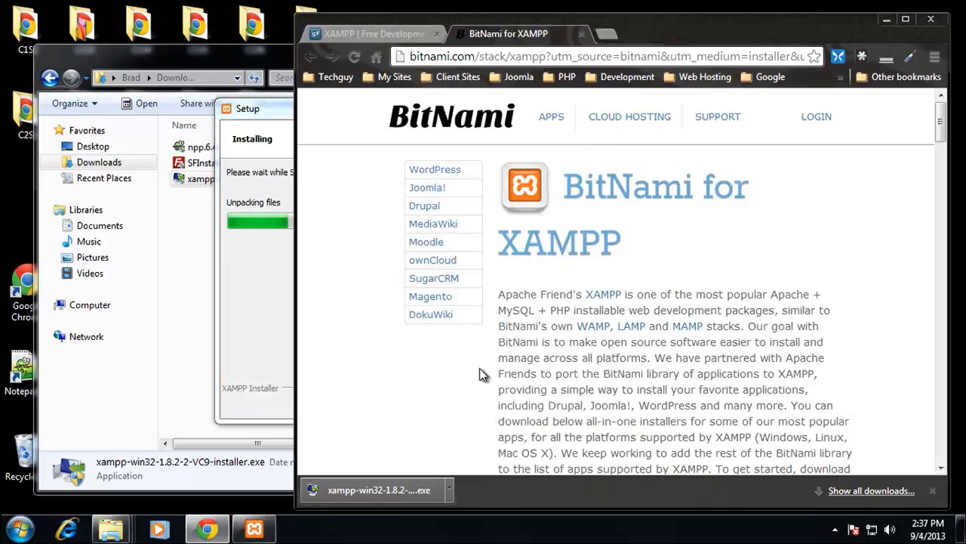
# Step: Look over the BitNami for XAMPP page, close it and bring the XAMPP Setup window forward
pyautogui.scroll(-3, 545, 354)
pyautogui.scroll(3, 545, 353)
pyautogui.click(581, 34)
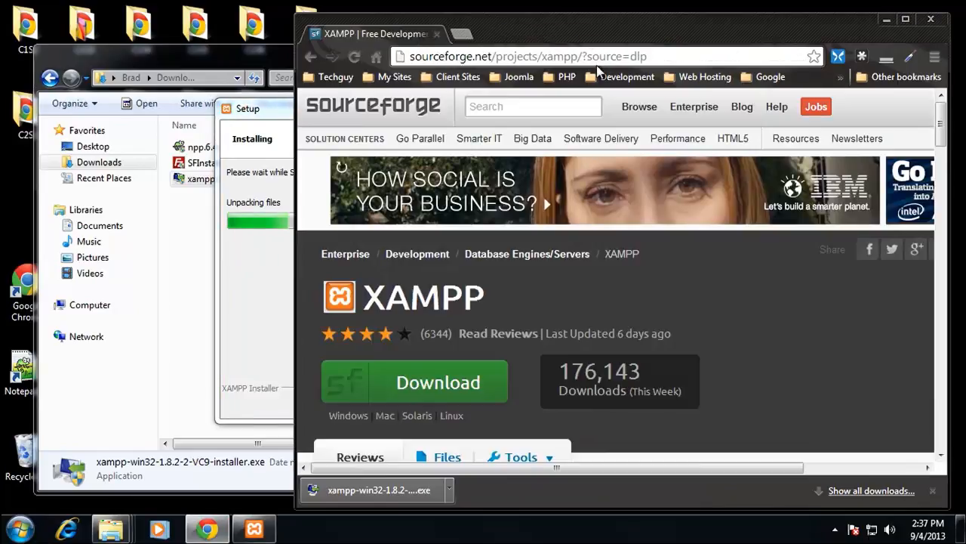
pyautogui.click(276, 118)
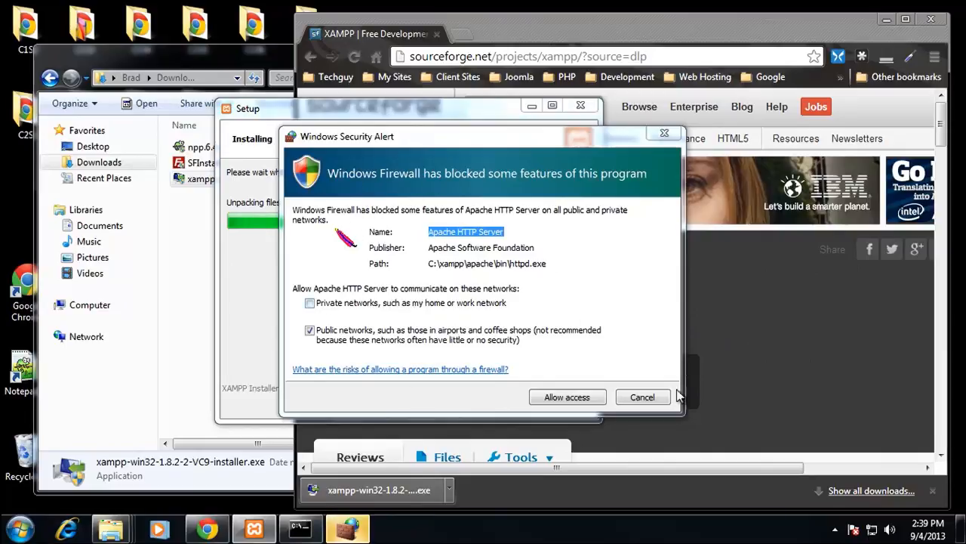
# Step: Allow Apache HTTP Server to communicate on public networks through Windows Firewall
pyautogui.click(568, 401)
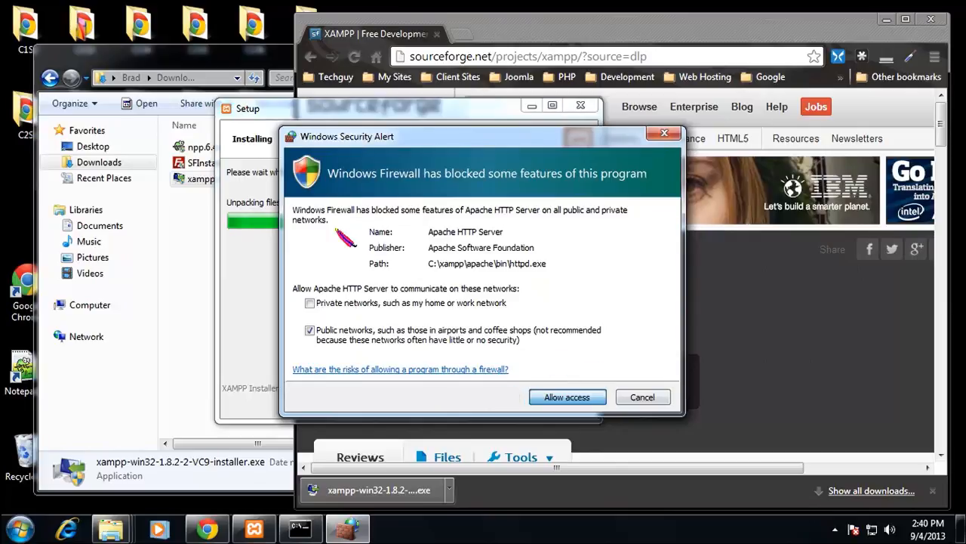
pyautogui.click(567, 396)
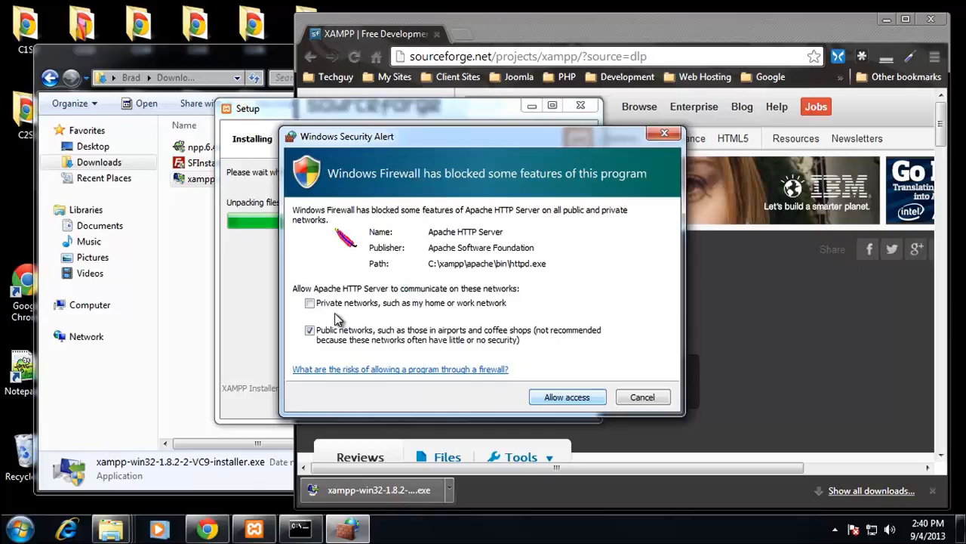
pyautogui.click(567, 396)
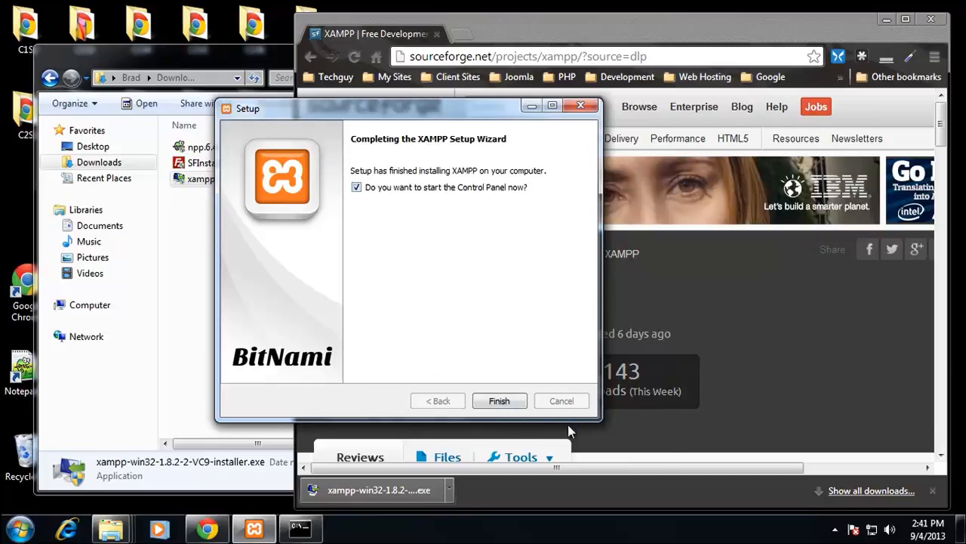
# Step: Finish the XAMPP Setup wizard with the Control Panel set to start, and close the Chrome window
pyautogui.click(499, 401)
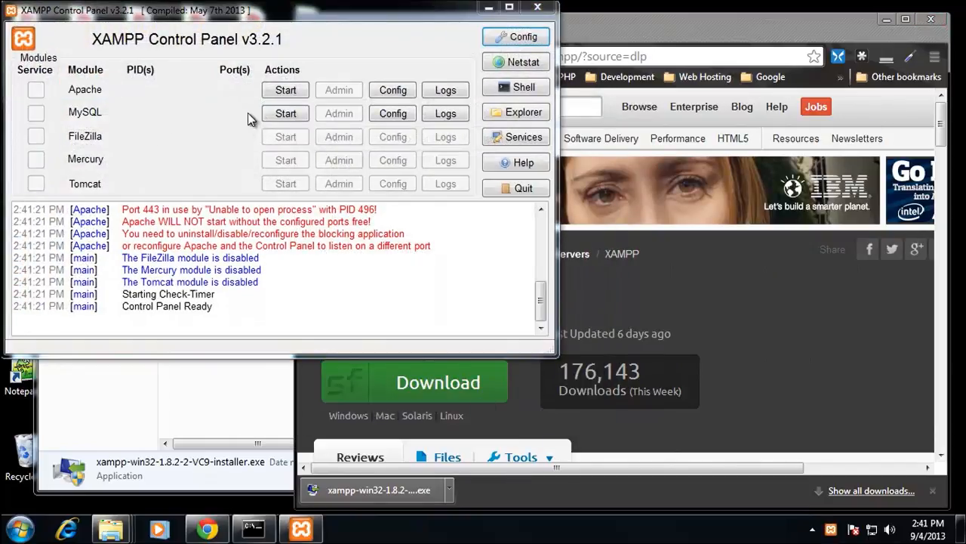
pyautogui.click(936, 27)
pyautogui.click(933, 21)
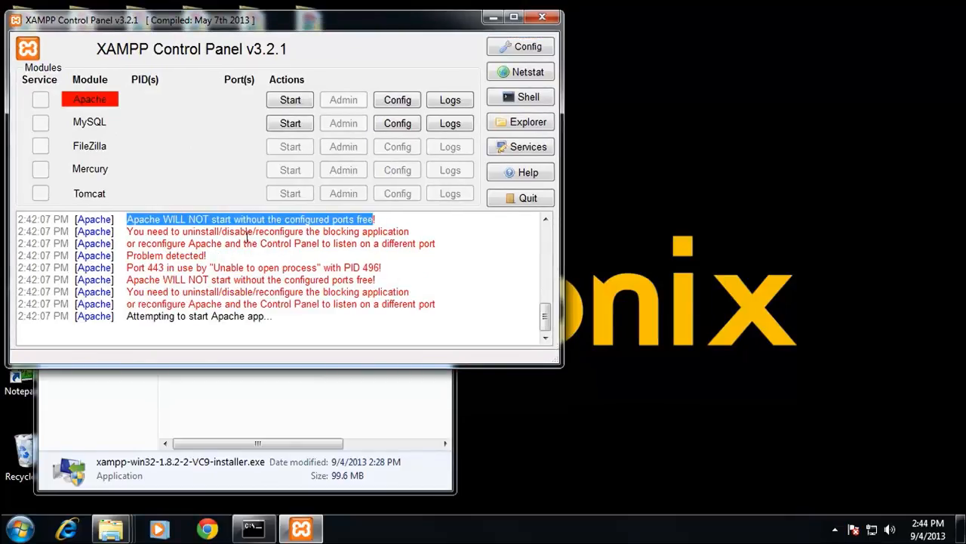
# Step: Highlight the port 443 message in the Apache log, then set User Account Control to Never notify and approve the change
pyautogui.moveTo(126, 268); pyautogui.dragTo(196, 269)
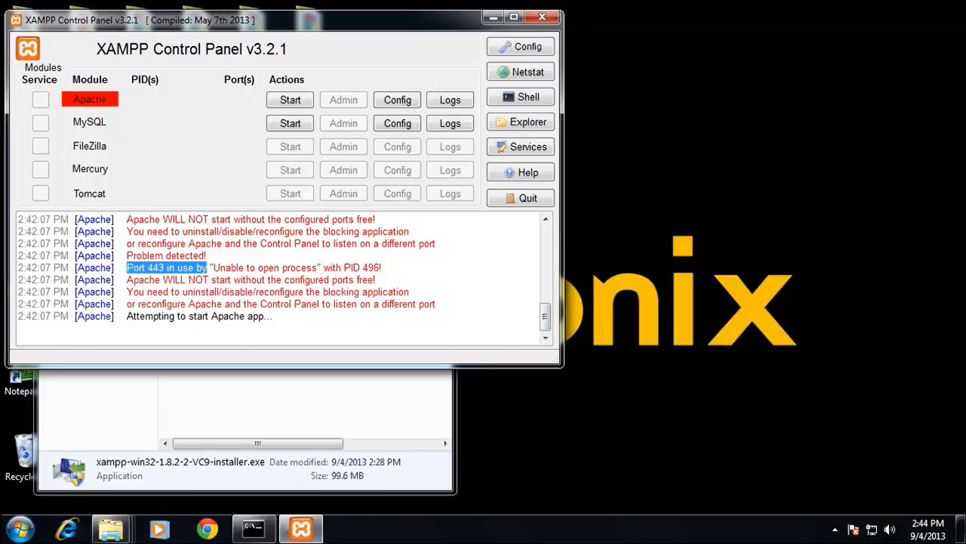
pyautogui.click(21, 529)
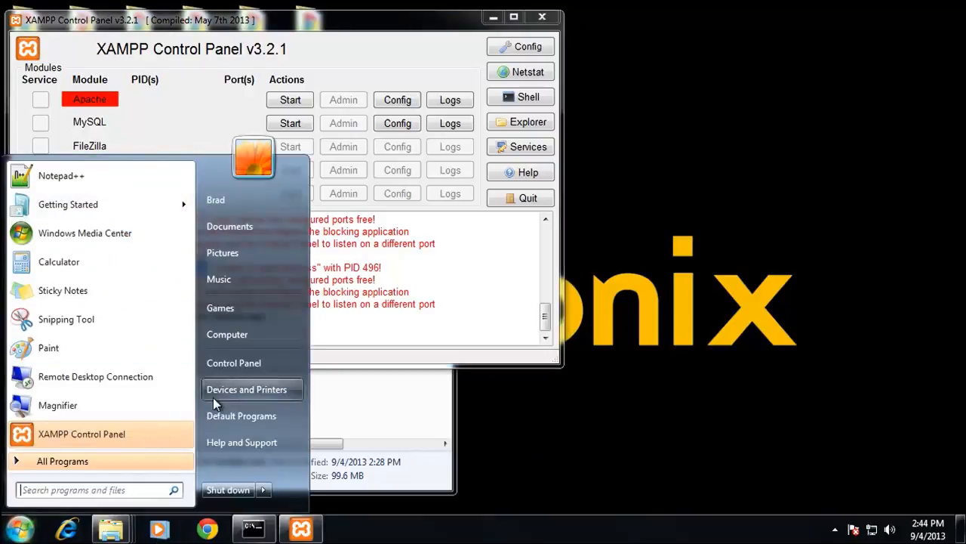
pyautogui.click(259, 364)
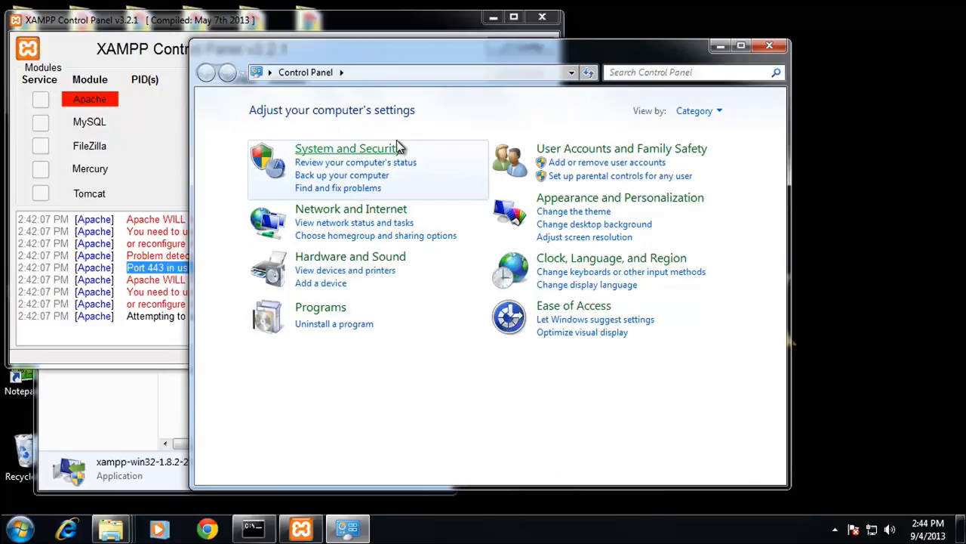
pyautogui.click(313, 150)
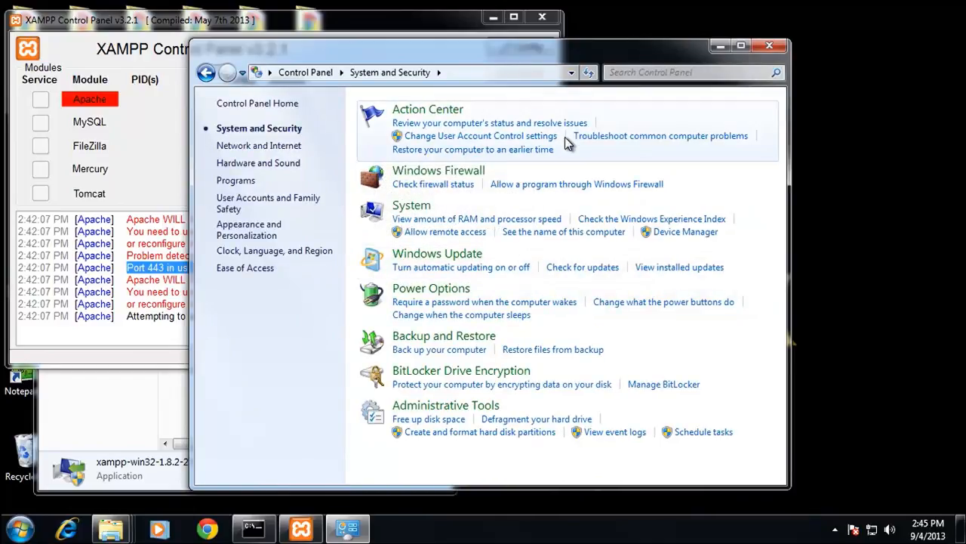
pyautogui.click(451, 138)
pyautogui.moveTo(311, 227); pyautogui.dragTo(310, 321)
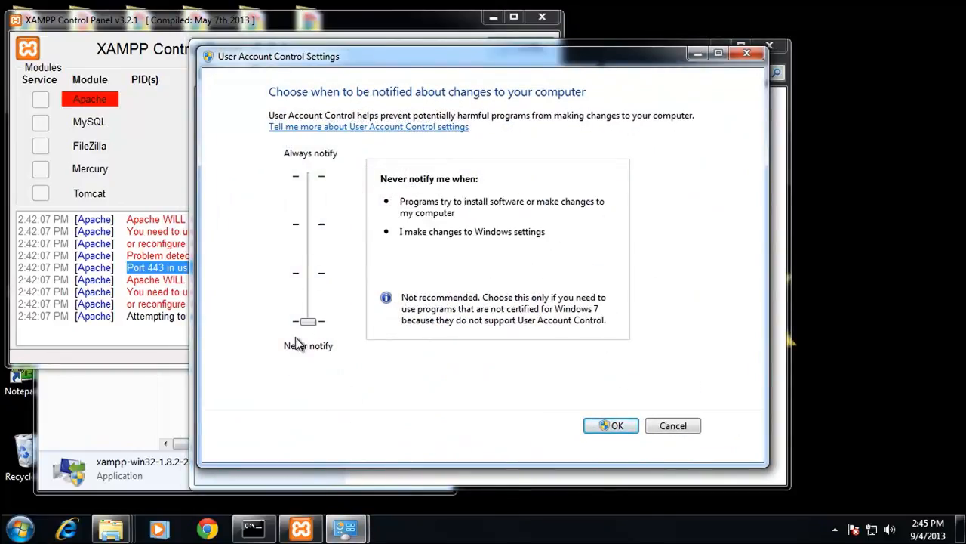
pyautogui.click(612, 426)
pyautogui.click(548, 280)
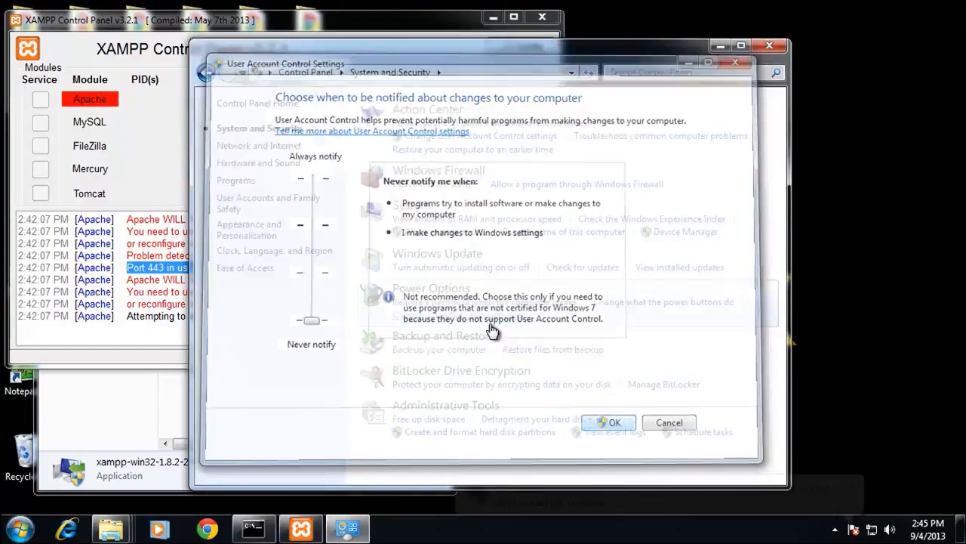
# Step: Close the XAMPP Control Panel and restart the computer to turn off User Account Control
pyautogui.click(151, 149)
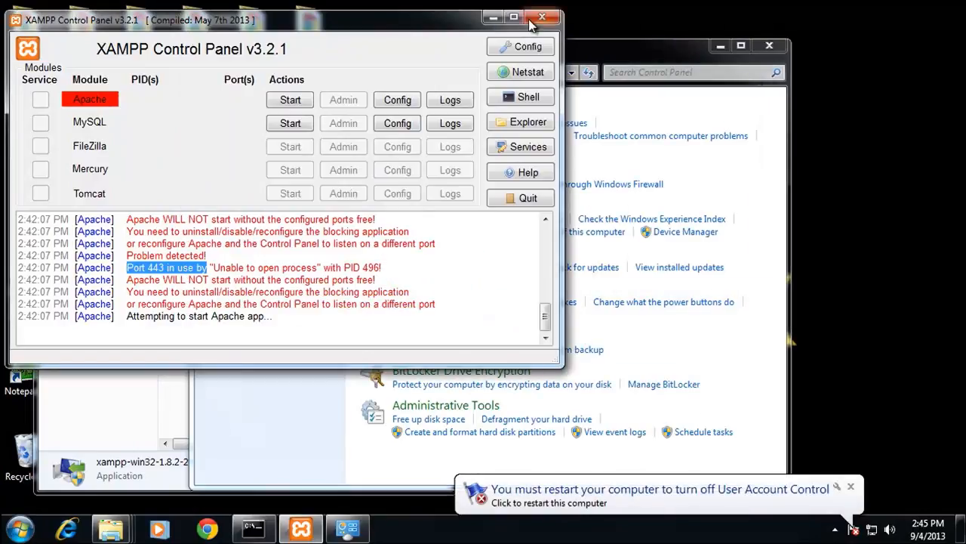
pyautogui.click(541, 18)
pyautogui.click(835, 530)
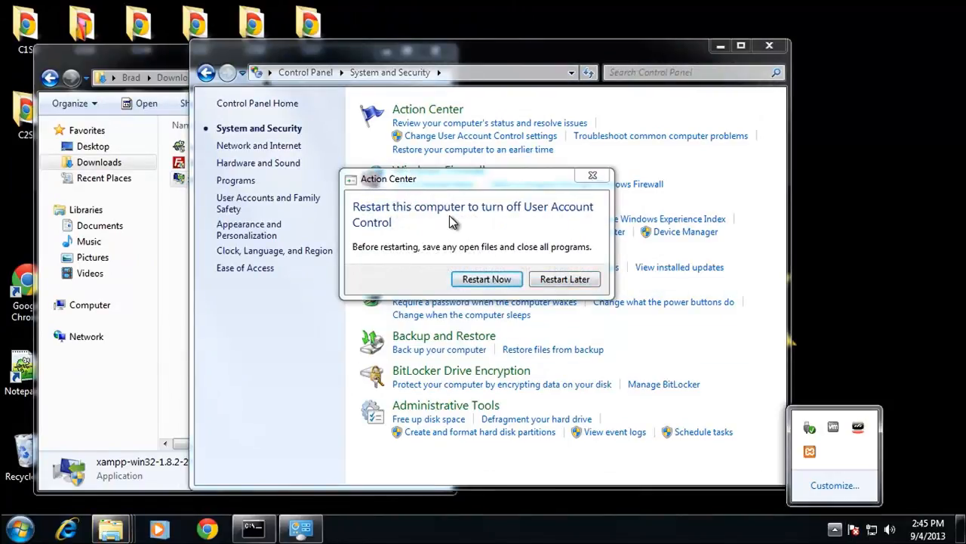
pyautogui.click(482, 278)
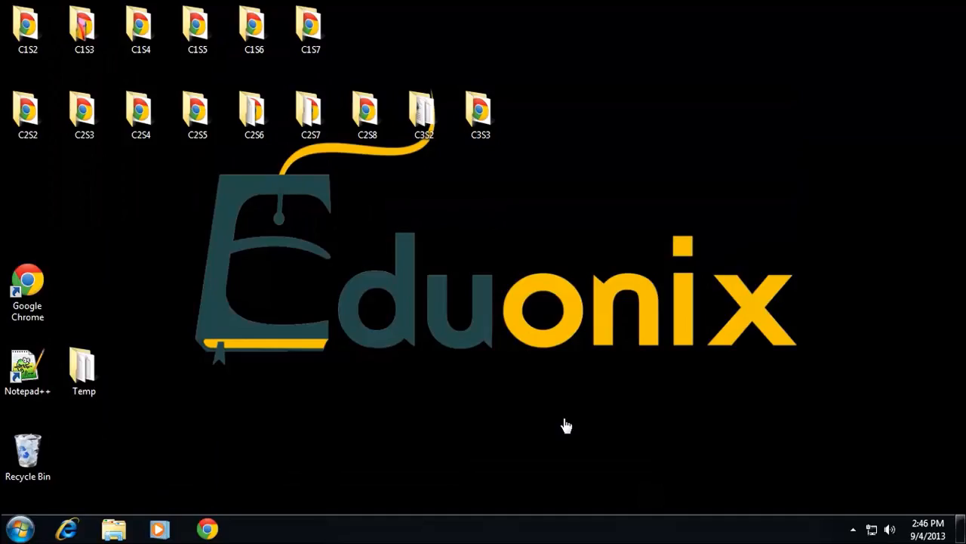
# Step: Check the hidden notification icons after the restart and launch the XAMPP Control Panel
pyautogui.click(853, 529)
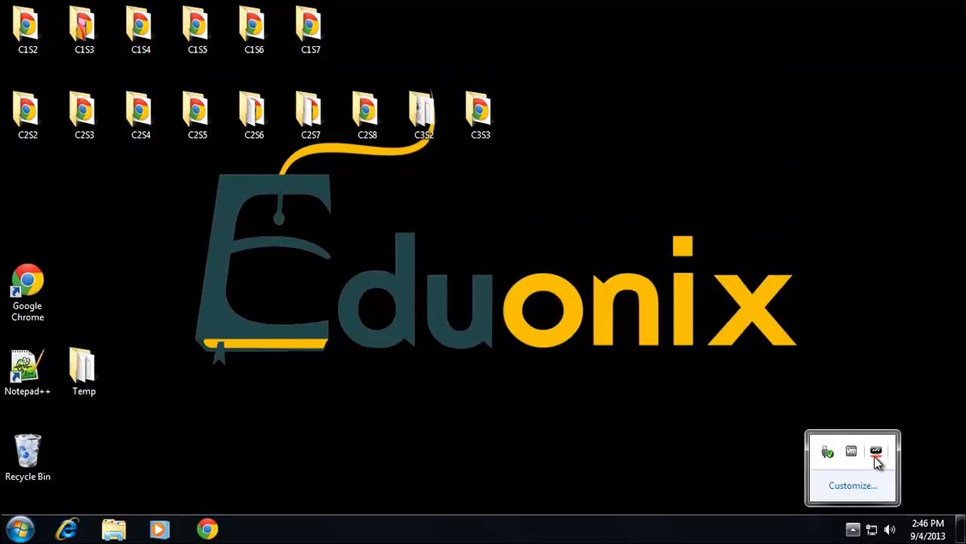
pyautogui.click(21, 529)
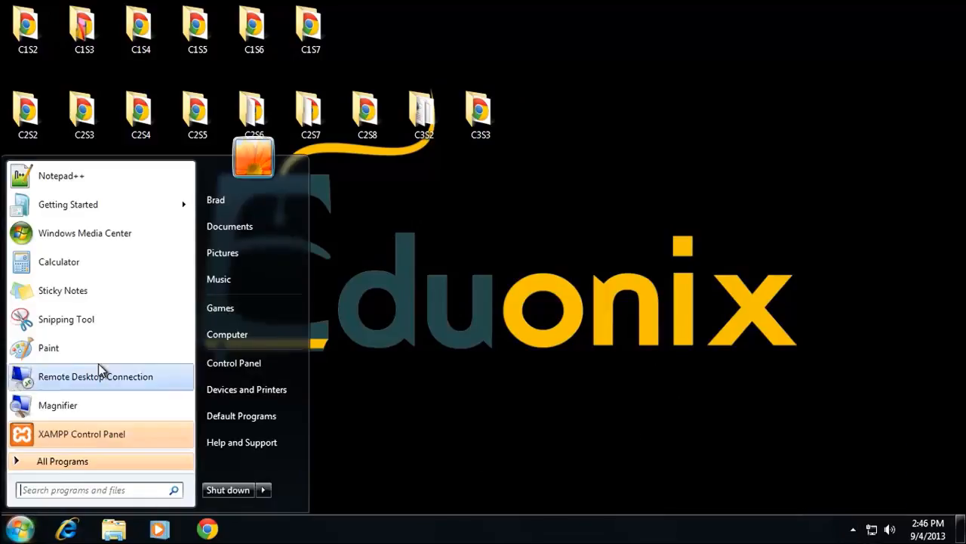
pyautogui.click(83, 439)
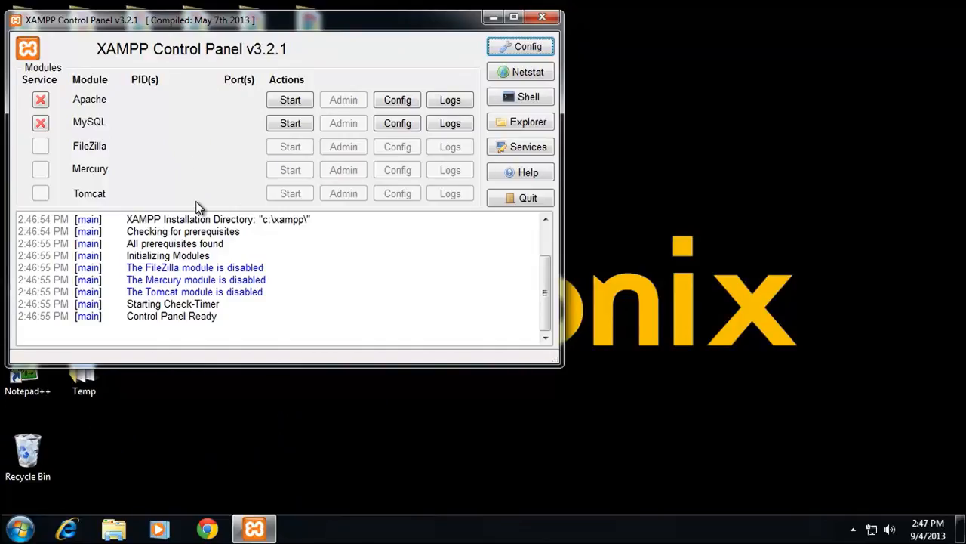
# Step: Install Apache and MySQL as Windows services from the XAMPP Control Panel, confirming each installation
pyautogui.click(41, 100)
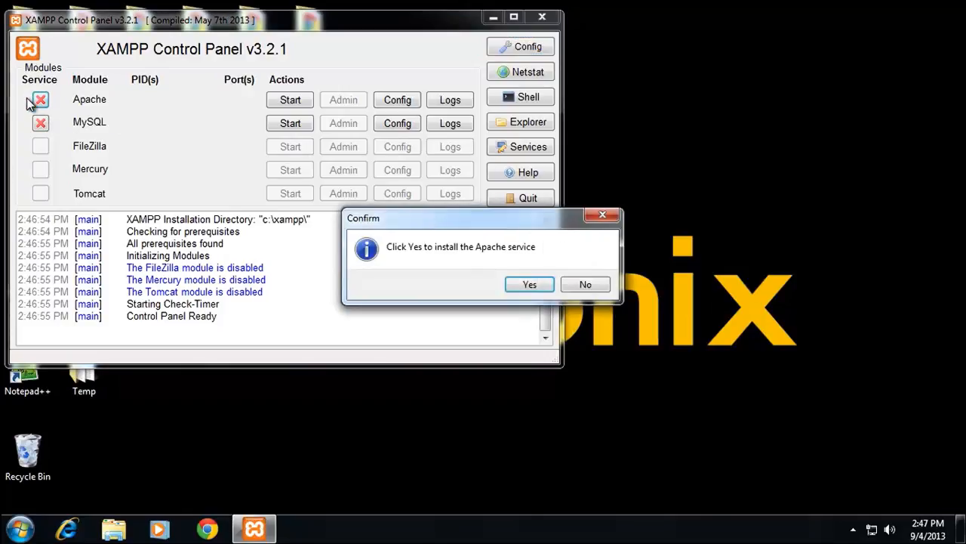
pyautogui.click(529, 283)
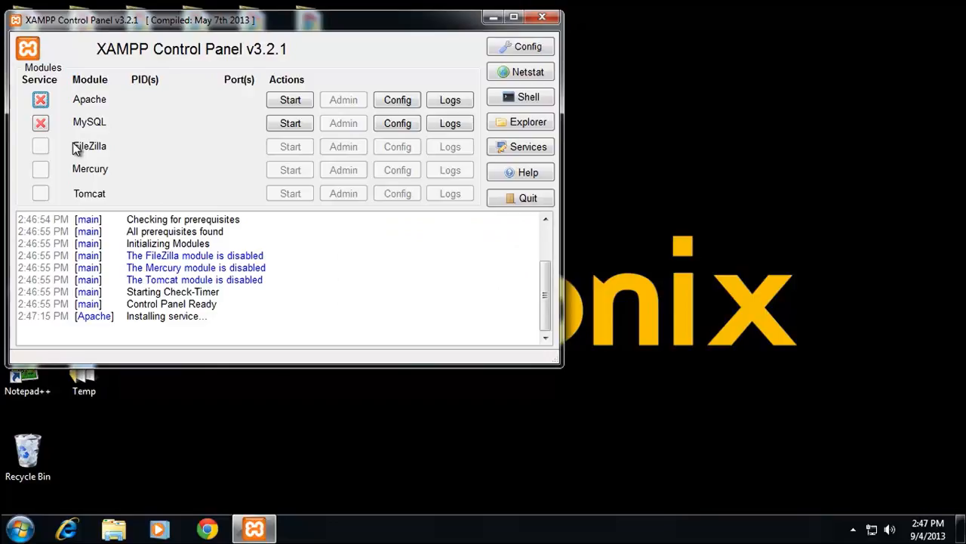
pyautogui.click(41, 124)
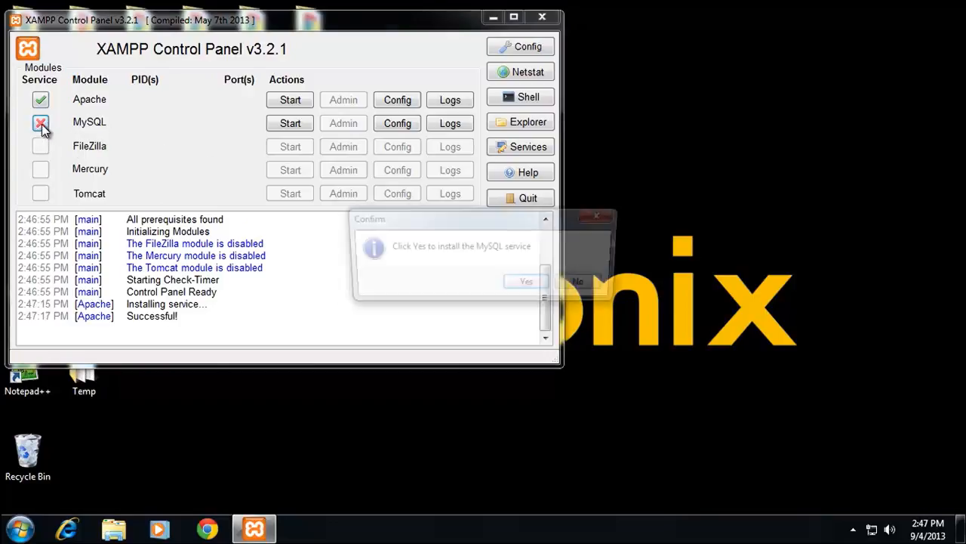
pyautogui.click(528, 284)
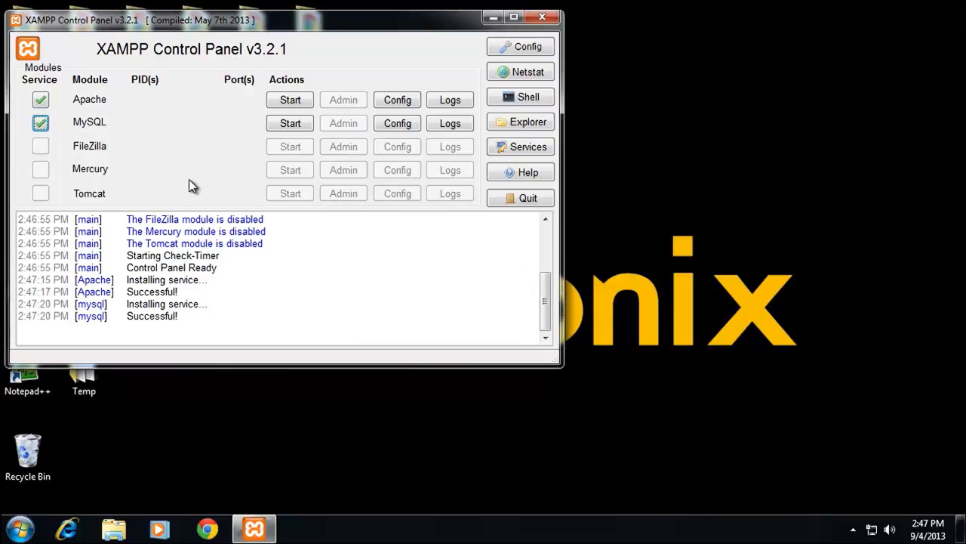
# Step: Start the Apache and MySQL services and move the XAMPP Control Panel window towards the middle of the desktop
pyautogui.click(293, 101)
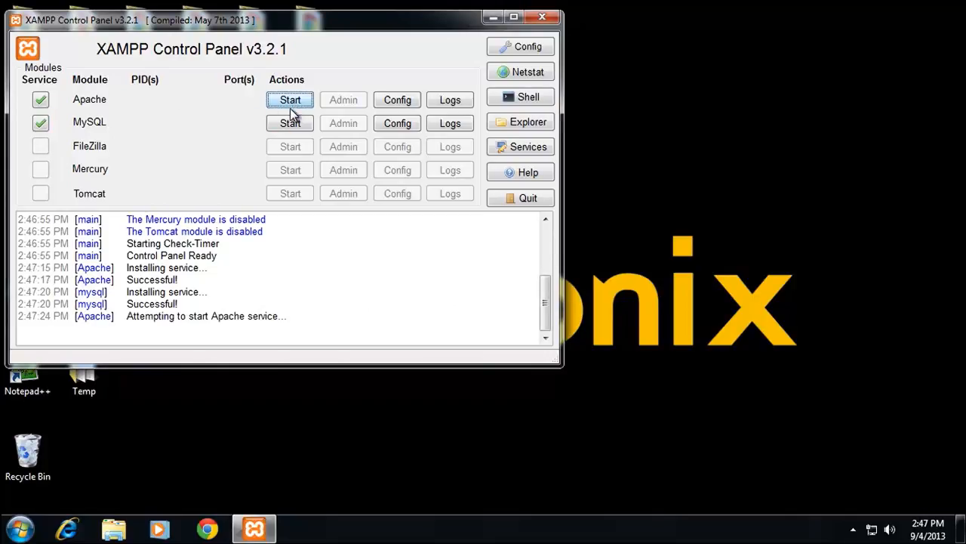
pyautogui.click(287, 123)
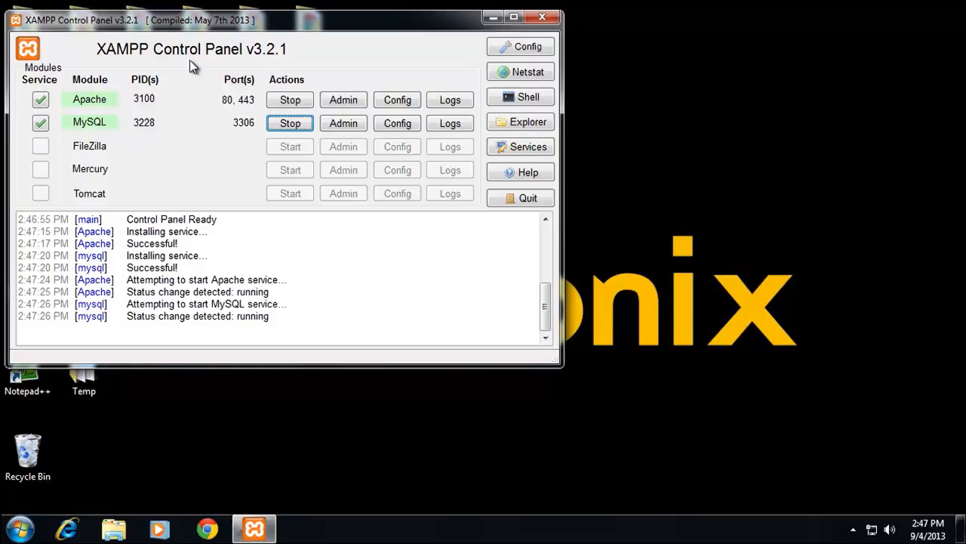
pyautogui.moveTo(223, 22); pyautogui.dragTo(523, 105)
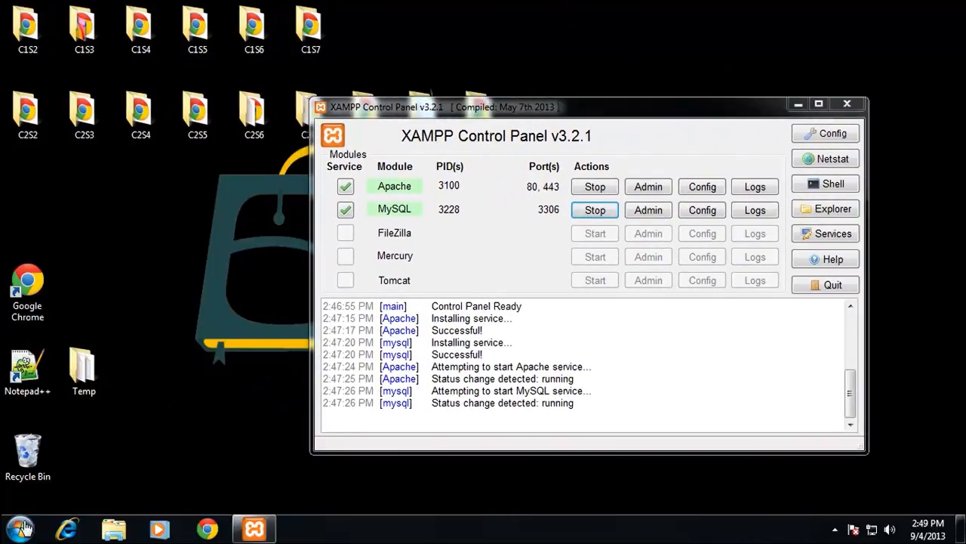
# Step: Open the xampp folder on Local Disk (C:) in Windows Explorer and widen its window
pyautogui.click(19, 529)
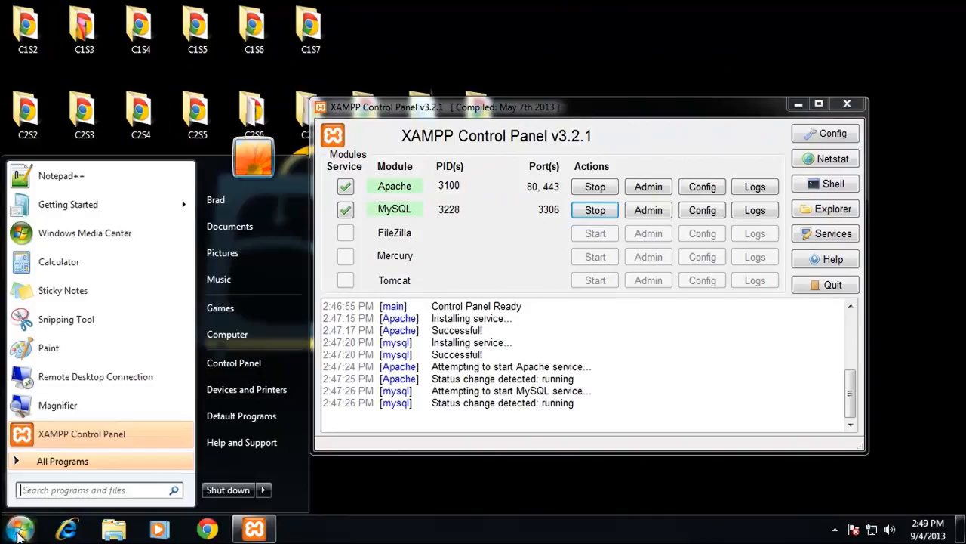
pyautogui.click(243, 335)
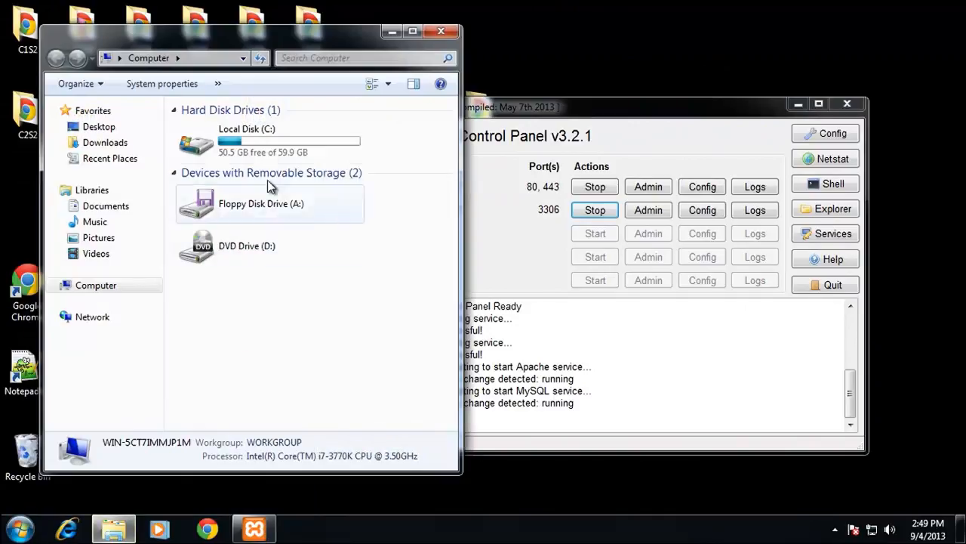
pyautogui.doubleClick(253, 136)
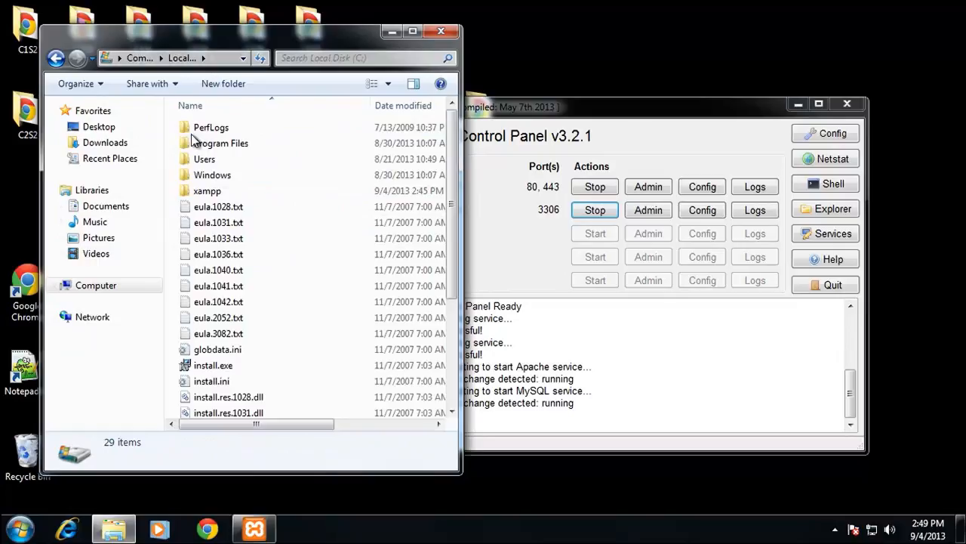
pyautogui.doubleClick(239, 190)
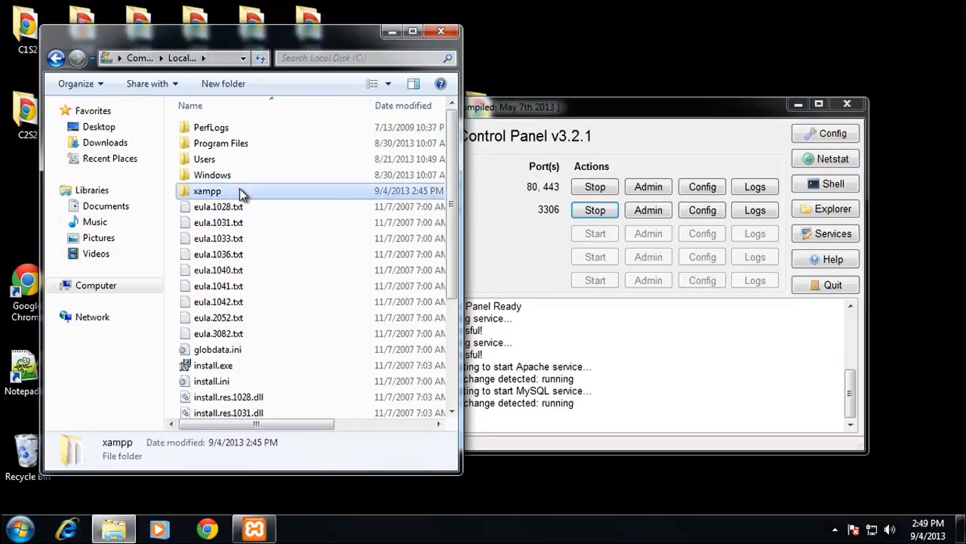
pyautogui.moveTo(462, 174); pyautogui.dragTo(540, 175)
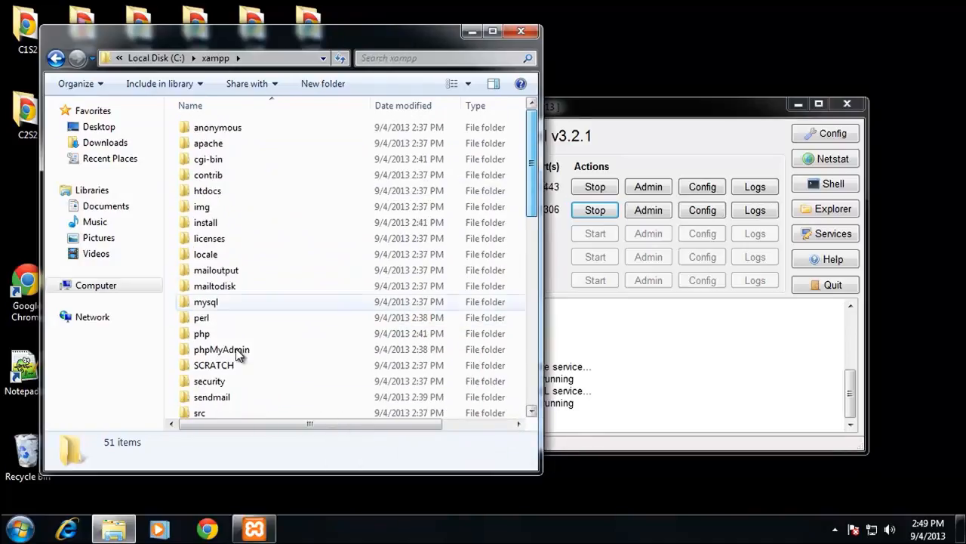
# Step: Examine the php folder inside C:\xampp, return to the xampp folder and select the htdocs folder
pyautogui.doubleClick(209, 334)
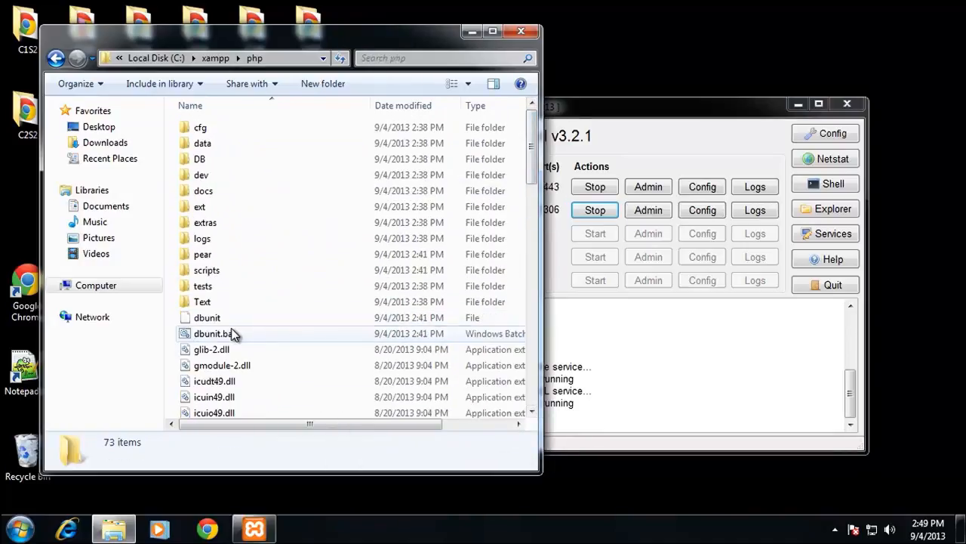
pyautogui.click(56, 58)
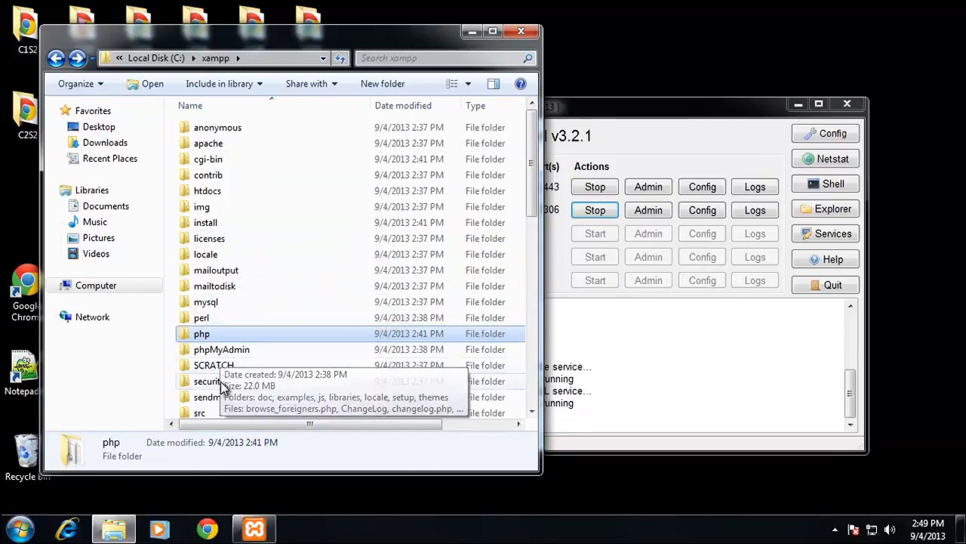
pyautogui.scroll(-3, 303, 354)
pyautogui.scroll(3, 302, 354)
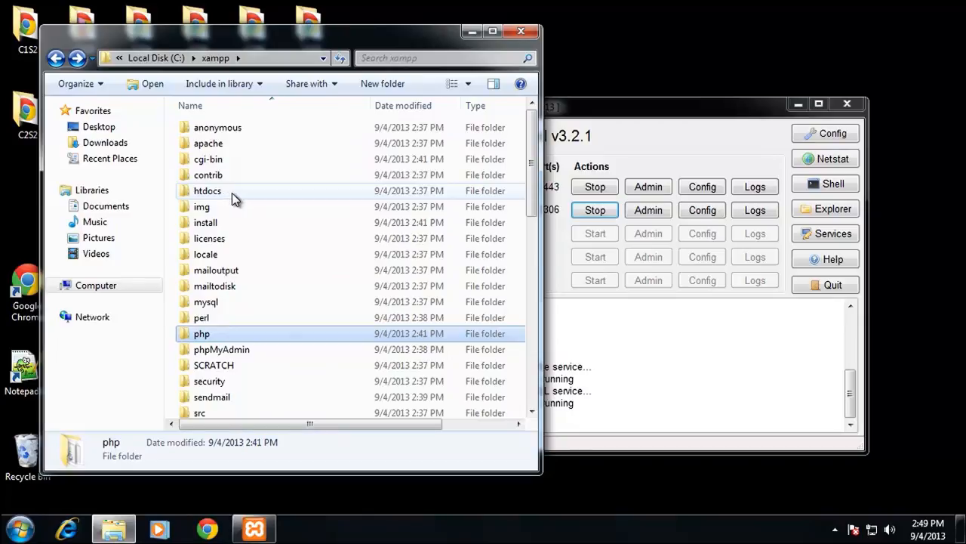
pyautogui.click(187, 193)
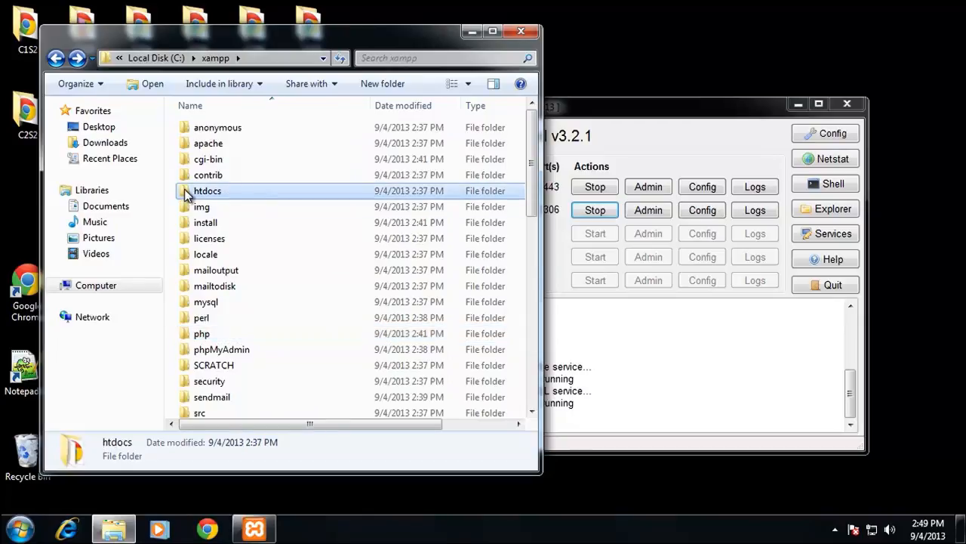
# Step: Open the htdocs folder in C:\xampp, switch to Google Chrome and load 127.0.0.1
pyautogui.doubleClick(244, 191)
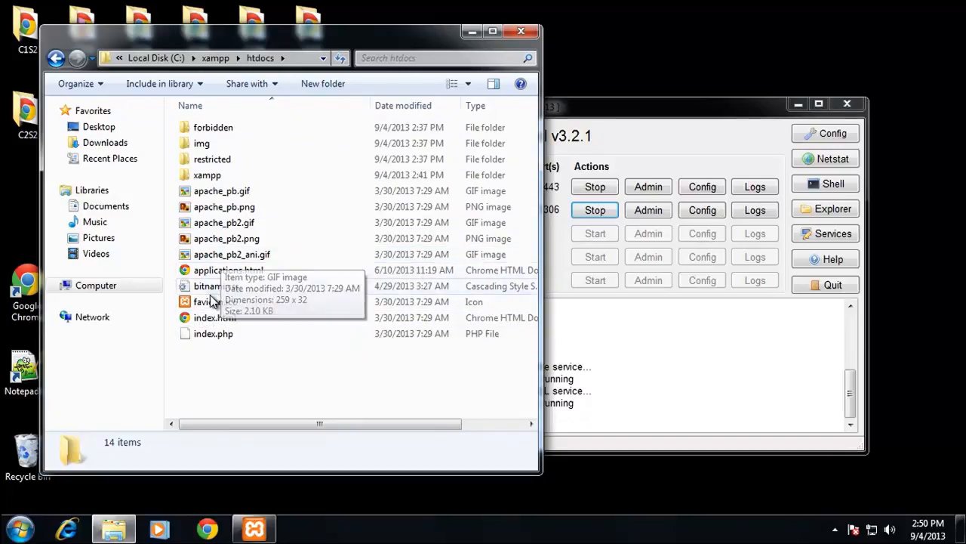
pyautogui.click(206, 528)
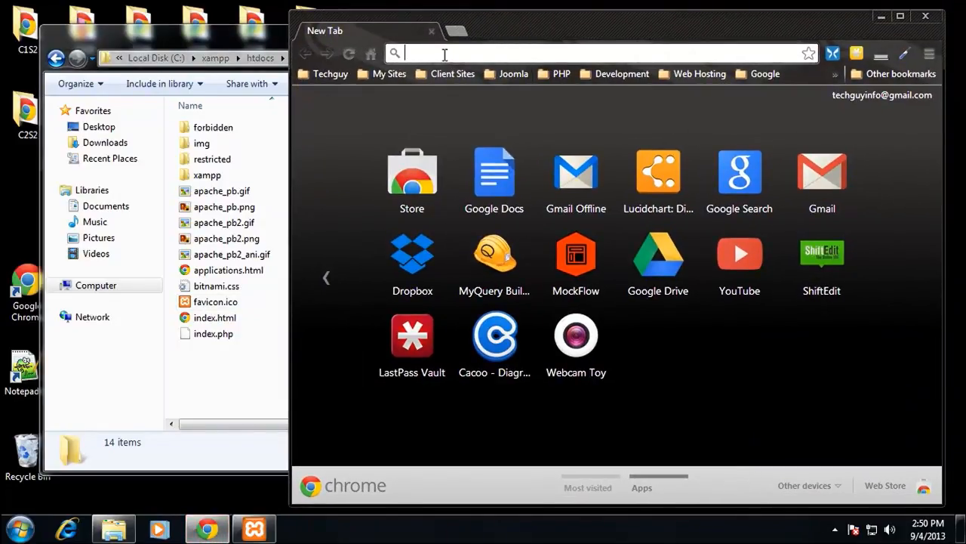
pyautogui.write('127')
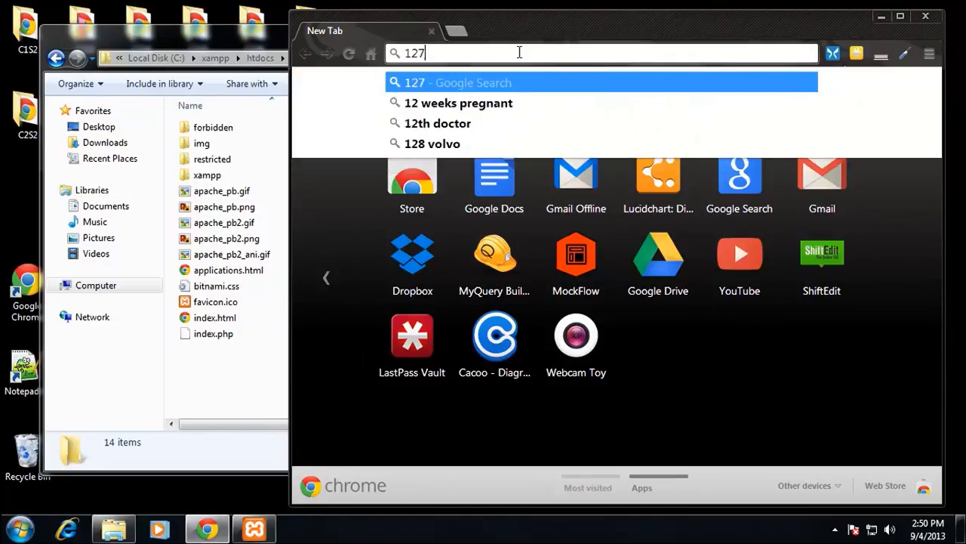
pyautogui.write('.0.0.1')
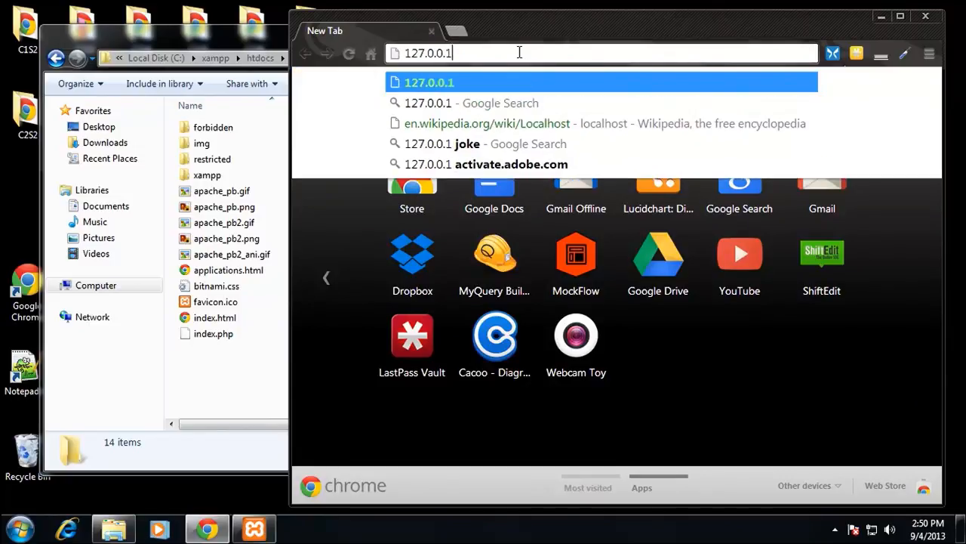
pyautogui.press('Return')
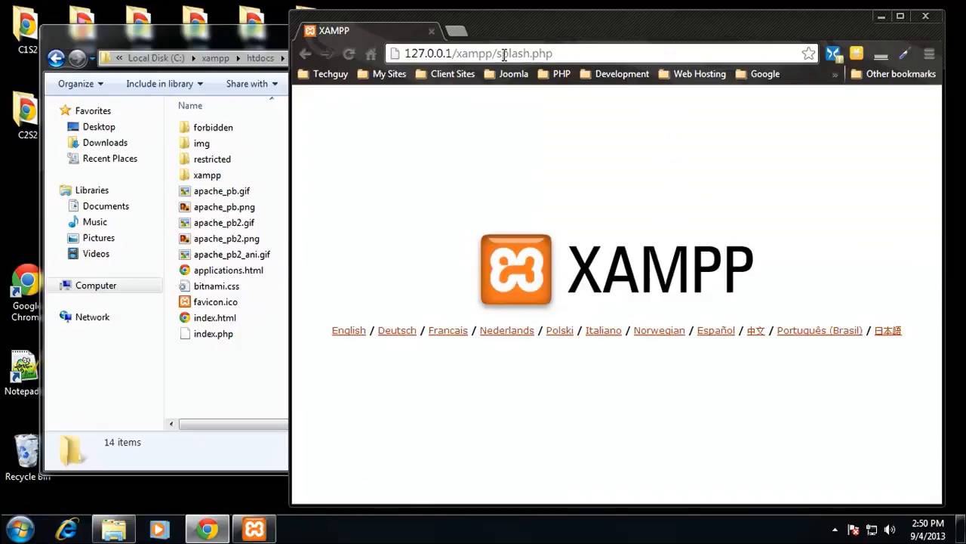
# Step: Load localhost in the same browser tab
pyautogui.click(504, 56)
pyautogui.write('localhost')
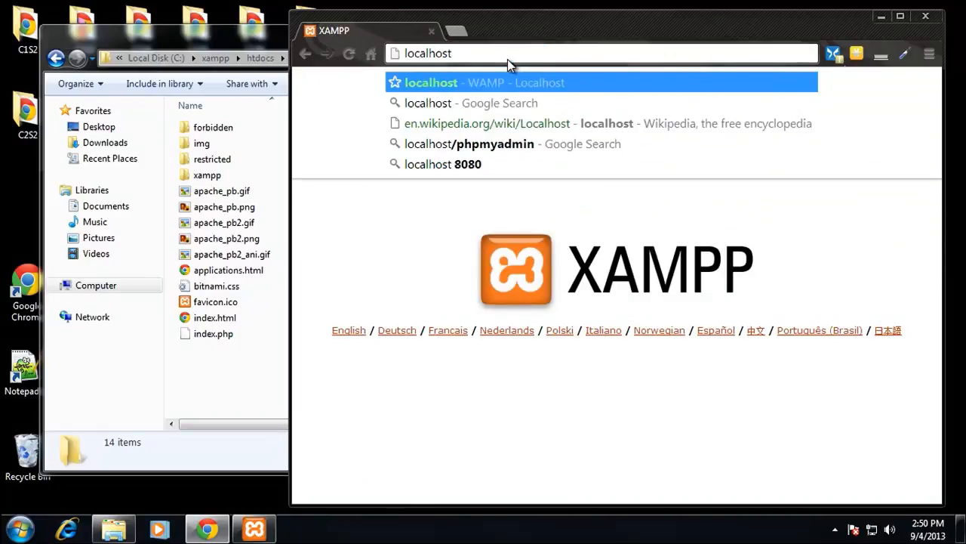
pyautogui.press('Return')
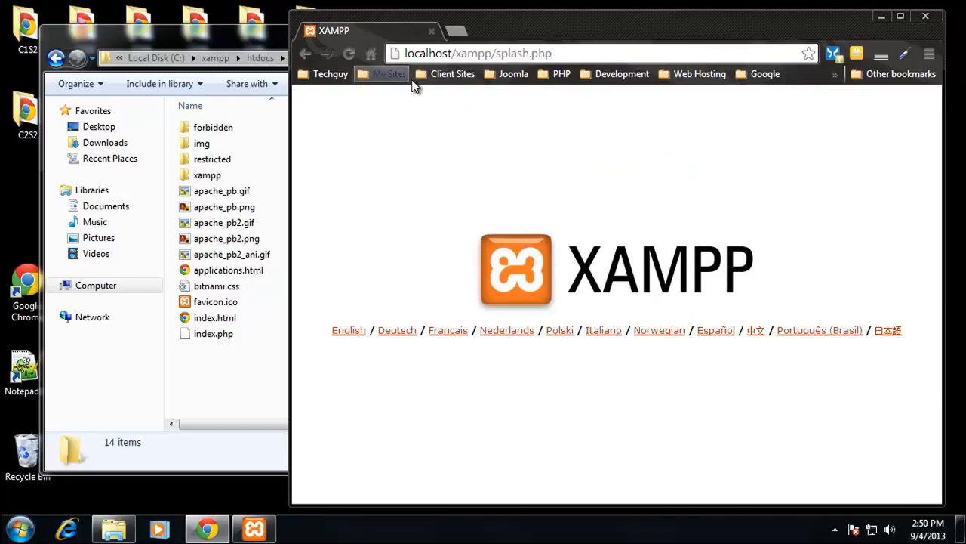
# Step: Locate splash.php in the xampp folder inside htdocs to match the page address, and return to htdocs
pyautogui.moveTo(457, 53); pyautogui.dragTo(492, 53)
pyautogui.click(219, 175)
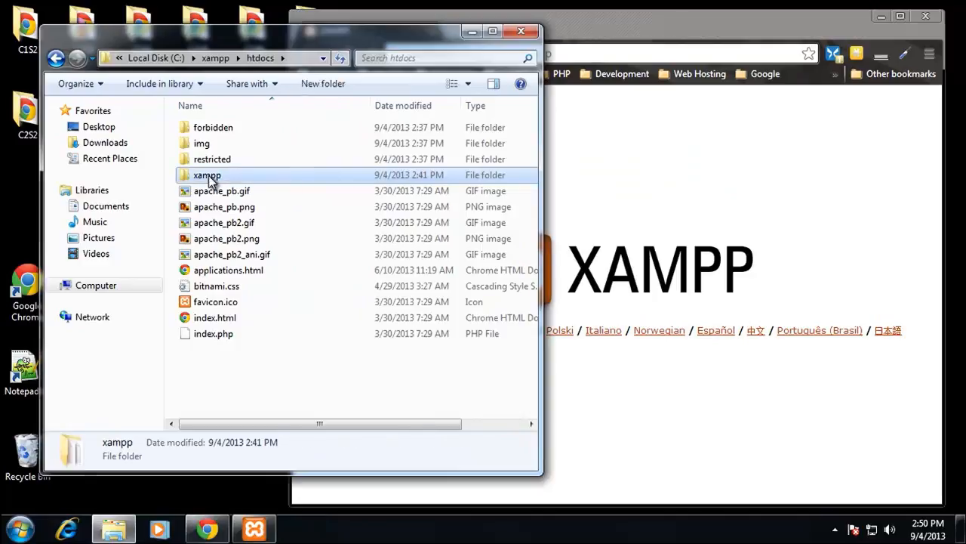
pyautogui.doubleClick(222, 176)
pyautogui.click(707, 135)
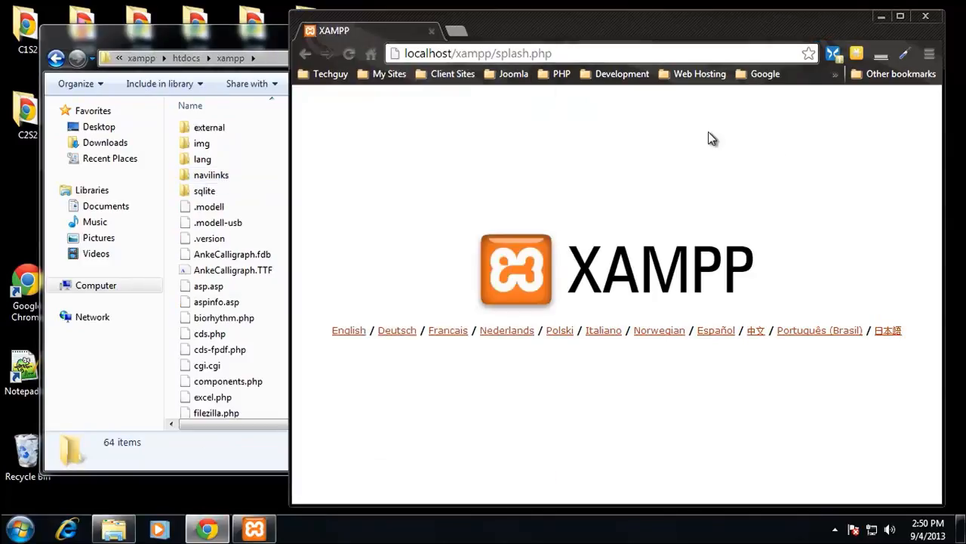
pyautogui.click(227, 253)
pyautogui.scroll(-12, 249, 253)
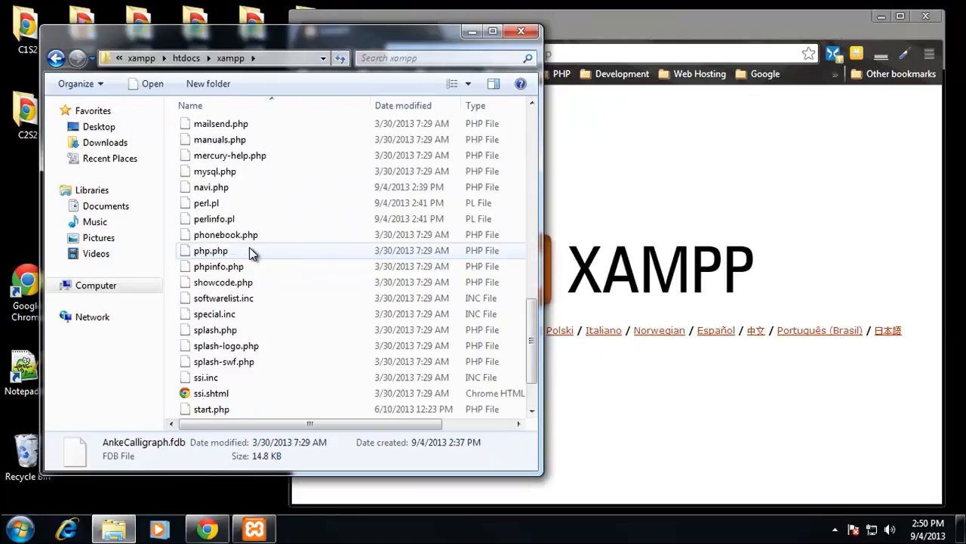
pyautogui.click(242, 330)
pyautogui.click(56, 58)
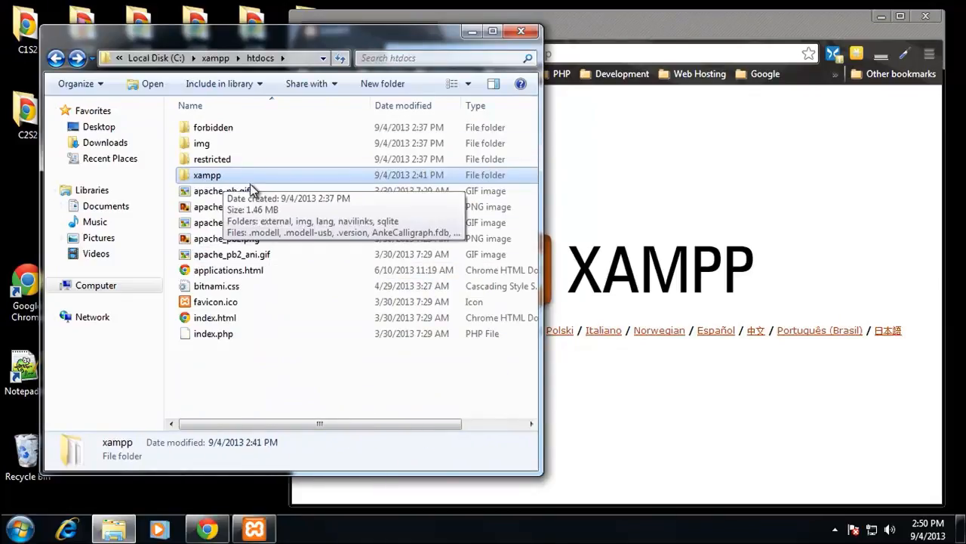
# Step: Switch to Chrome, choose English on the XAMPP splash page and open the Security page
pyautogui.click(659, 132)
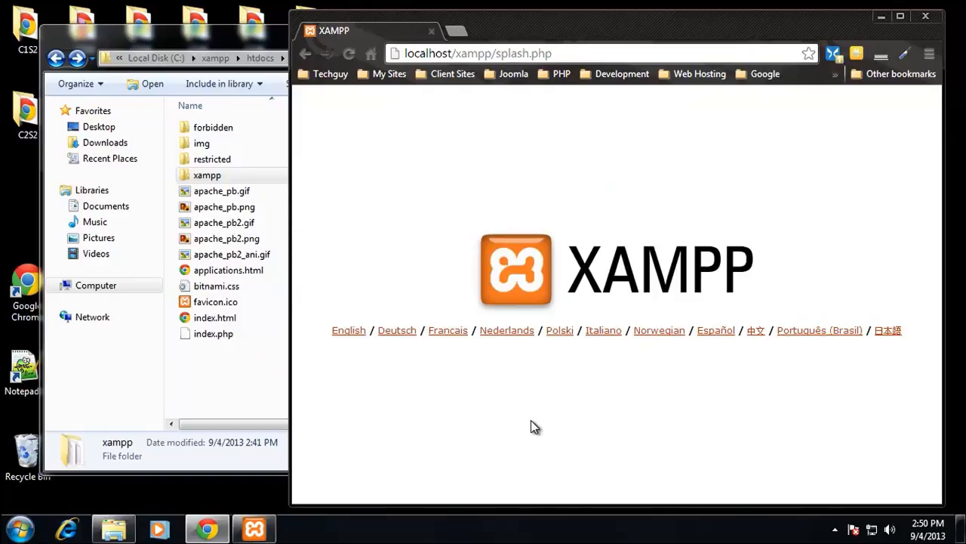
pyautogui.click(344, 332)
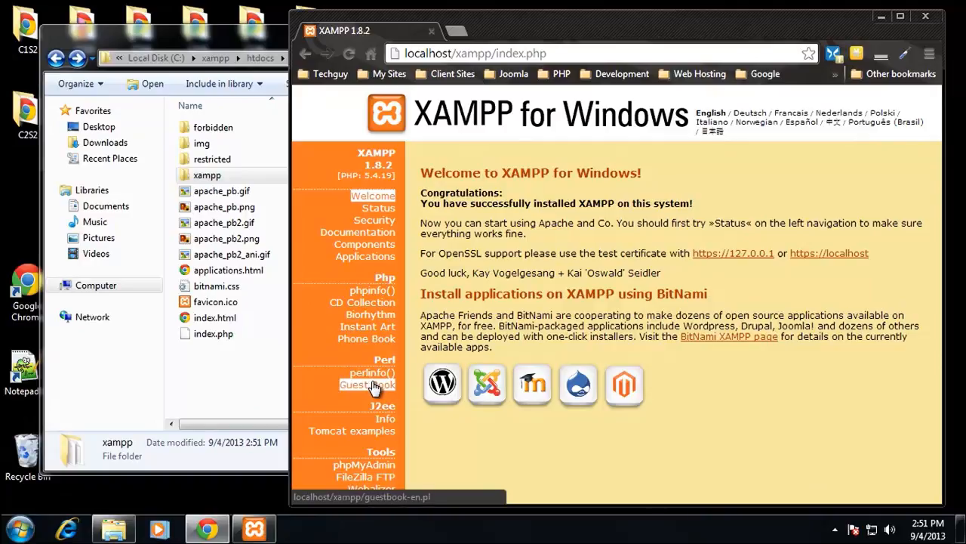
pyautogui.click(375, 220)
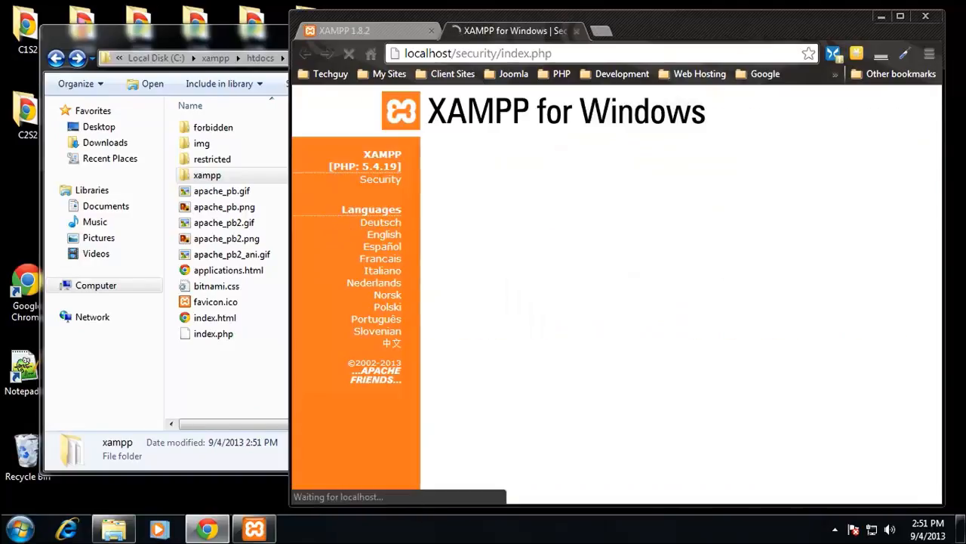
# Step: Examine the security status table, highlighting the entry about the MySQL admin user root's password
pyautogui.scroll(-2, 485, 222)
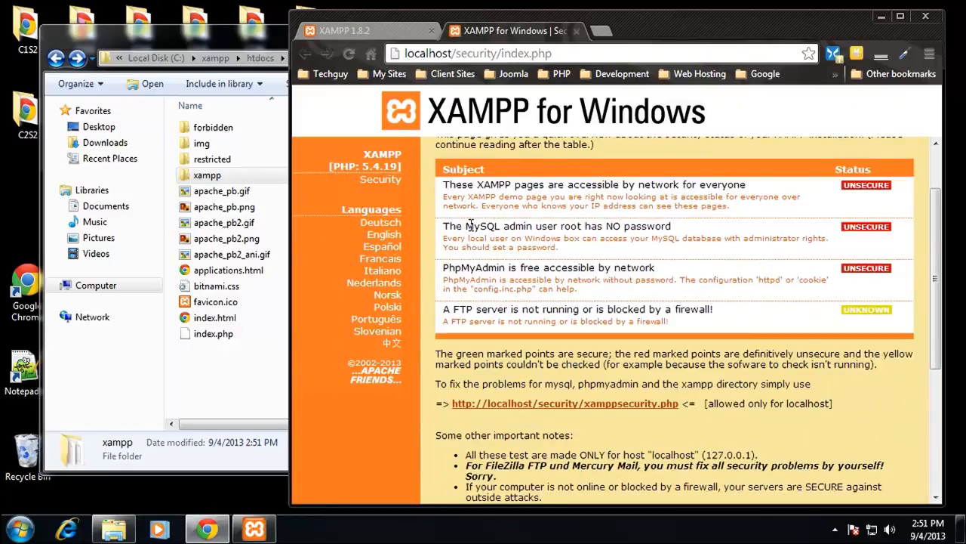
pyautogui.moveTo(466, 226); pyautogui.dragTo(678, 226)
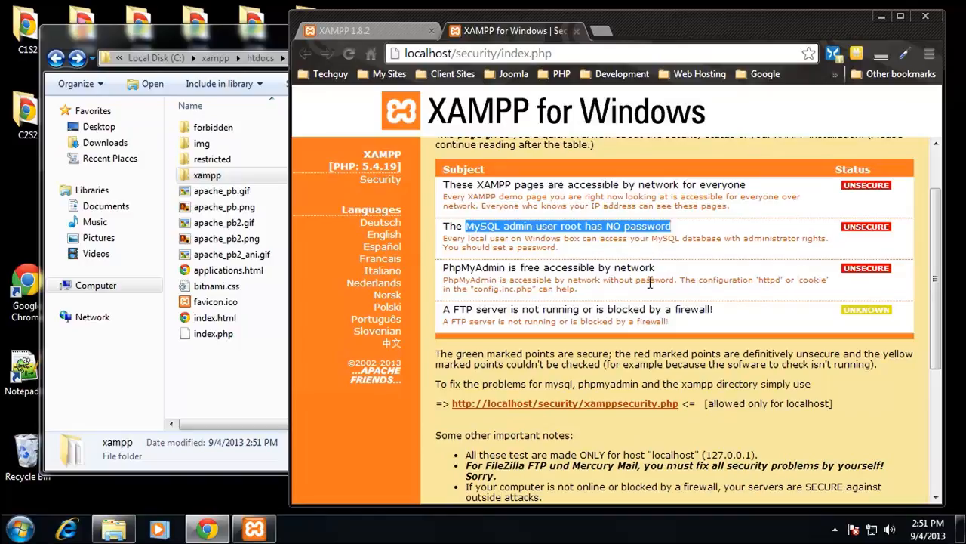
pyautogui.click(586, 241)
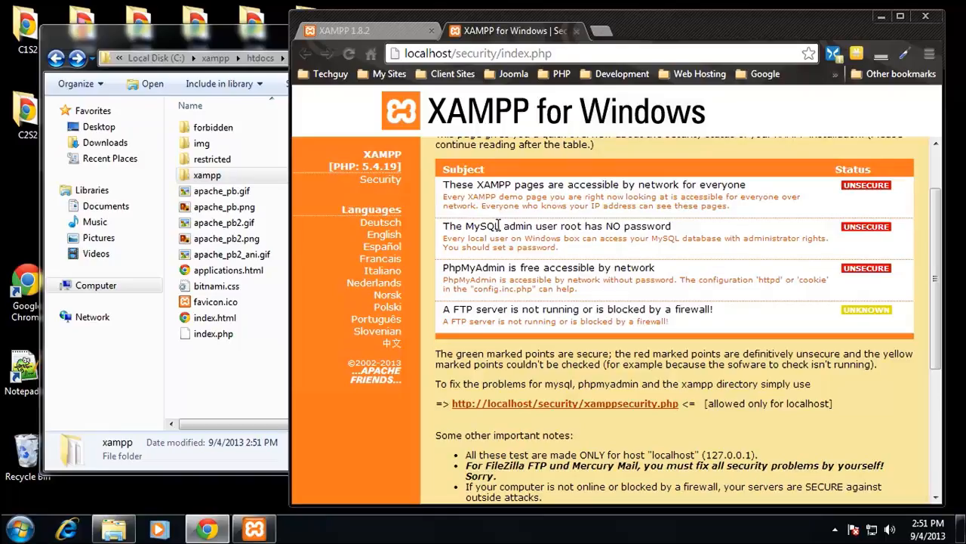
pyautogui.scroll(-3, 581, 230)
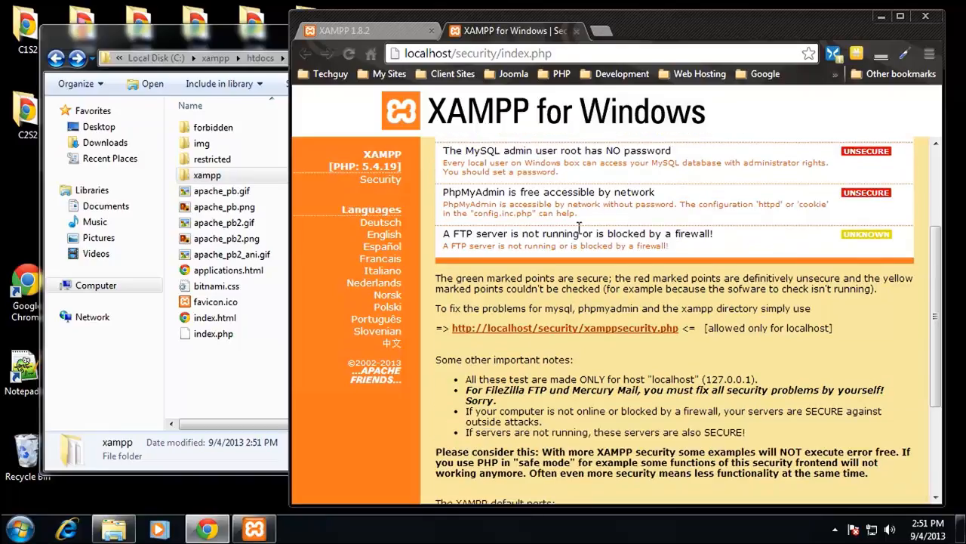
pyautogui.scroll(2, 660, 245)
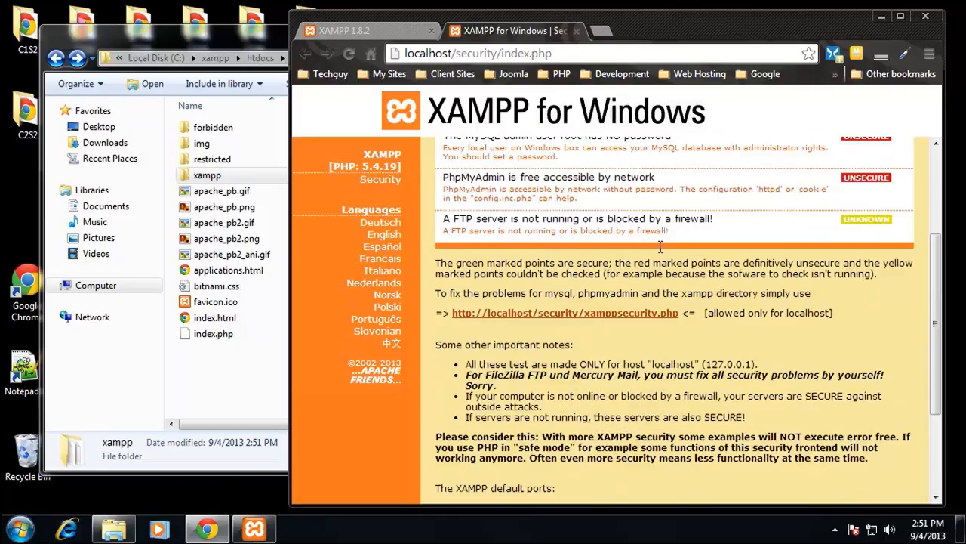
# Step: Open the xamppsecurity.php page, enter and repeat a new MySQL root password, and submit the password change
pyautogui.click(594, 317)
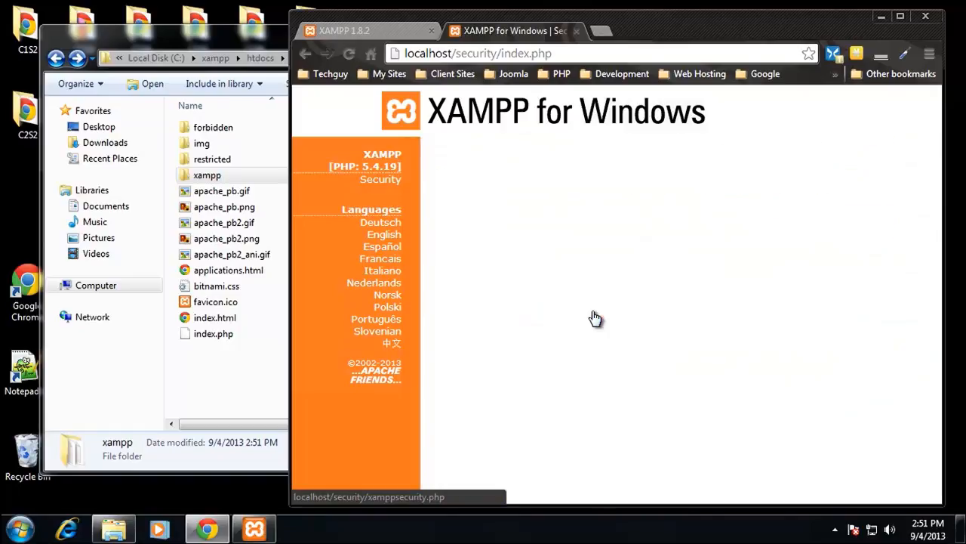
pyautogui.scroll(-1, 509, 307)
pyautogui.click(620, 196)
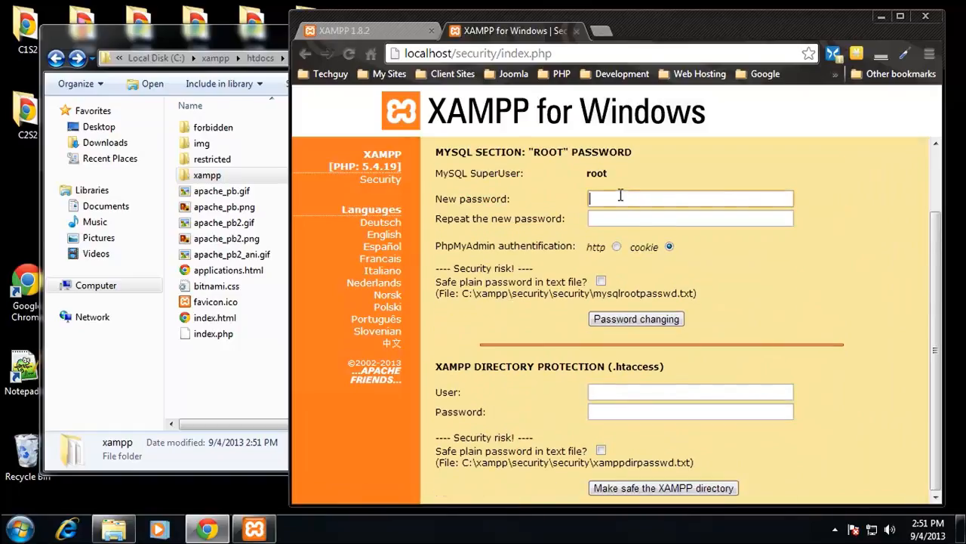
pyautogui.write('••••••••')
pyautogui.click(618, 220)
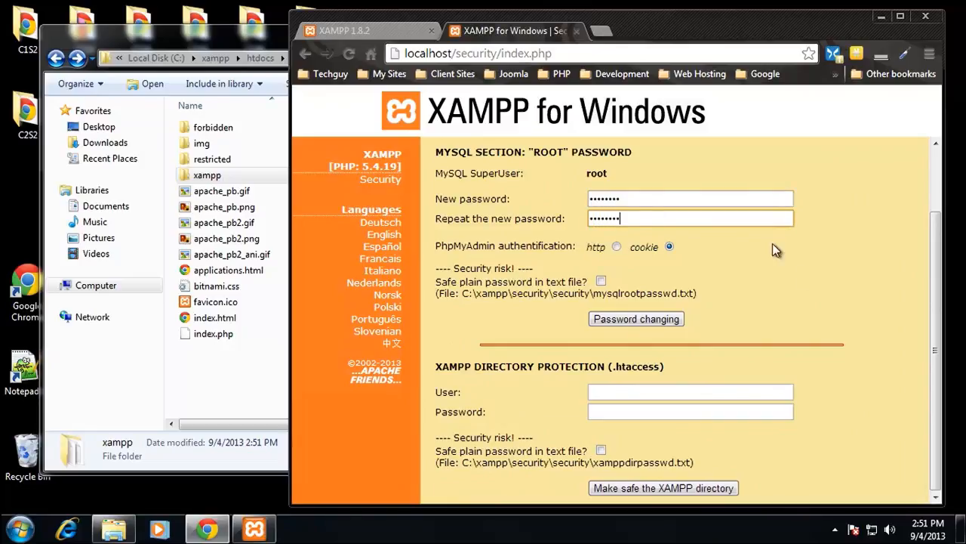
pyautogui.click(788, 311)
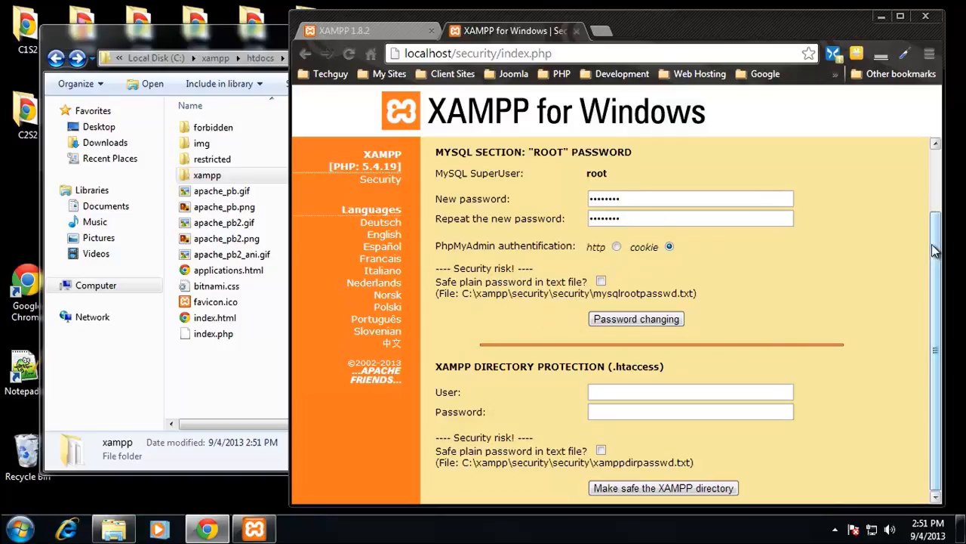
pyautogui.click(638, 318)
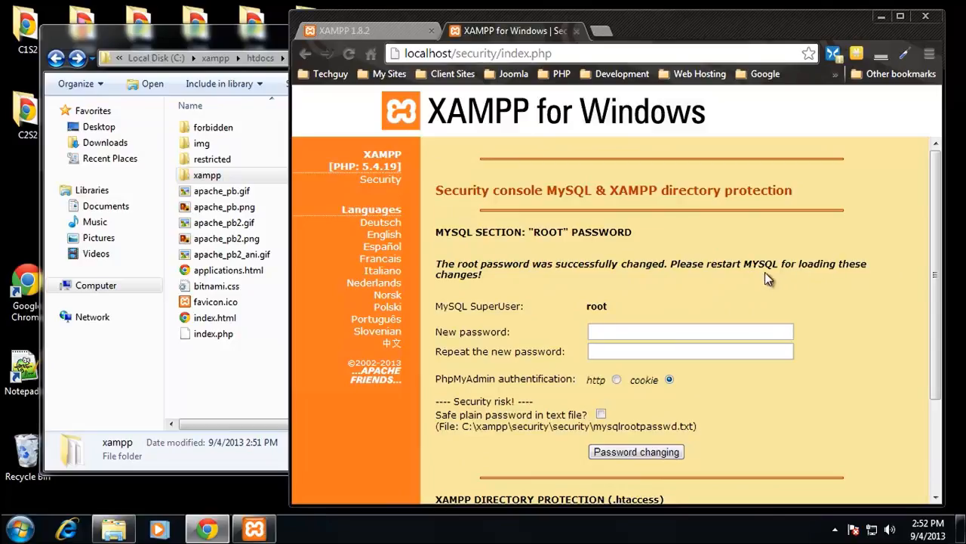
# Step: Switch to the XAMPP Control Panel, stop and restart the MySQL service, and minimize the panel
pyautogui.click(255, 528)
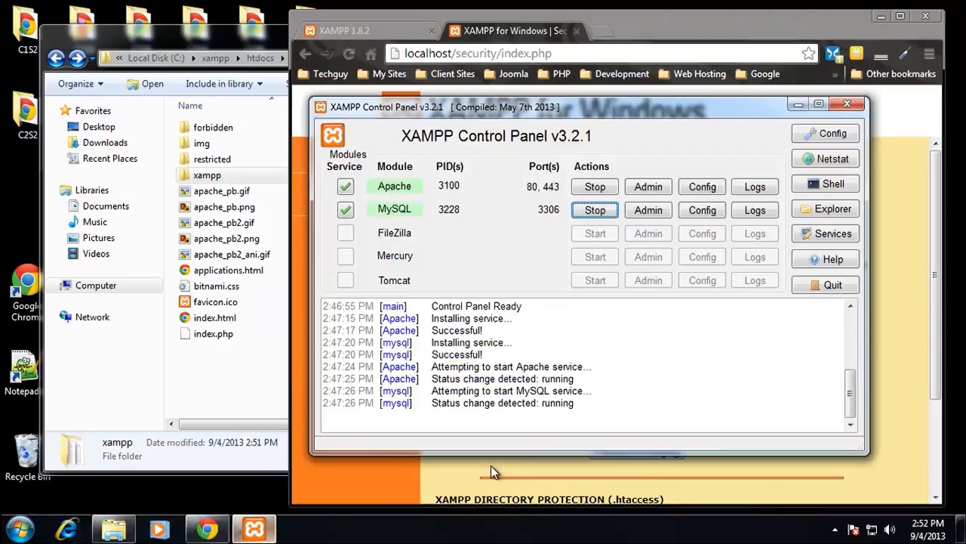
pyautogui.click(592, 211)
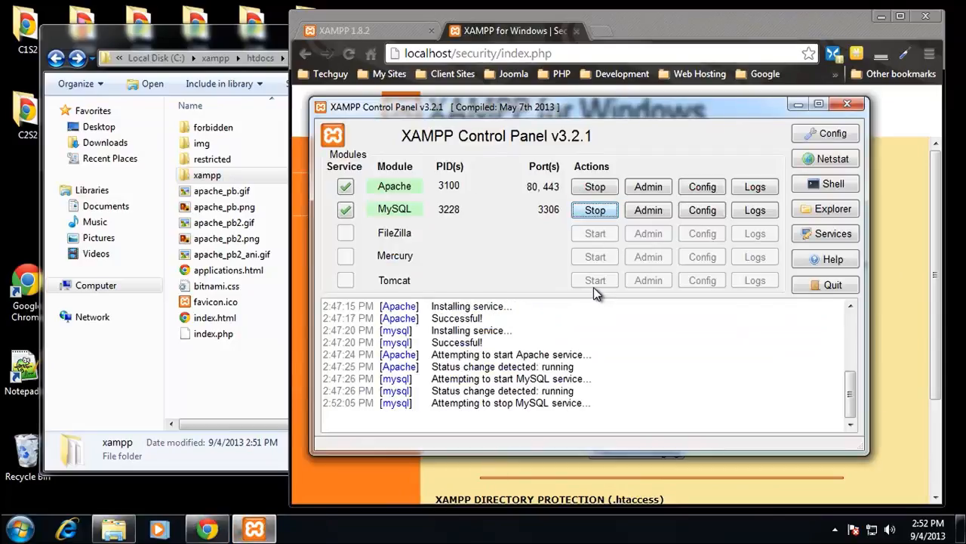
pyautogui.click(595, 209)
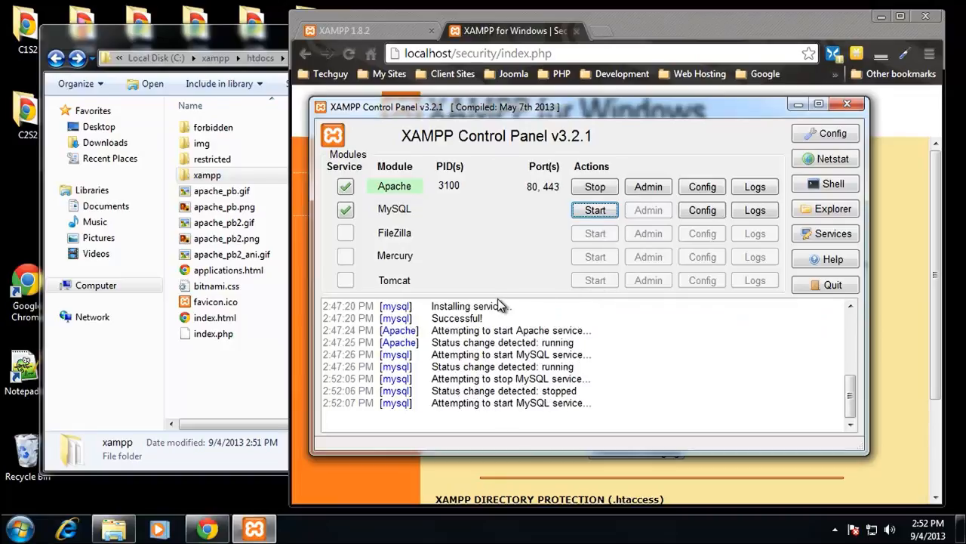
pyautogui.click(796, 102)
# Step: Go back to the security status page in Chrome and switch to the XAMPP 1.8.2 welcome page
pyautogui.scroll(-2, 440, 375)
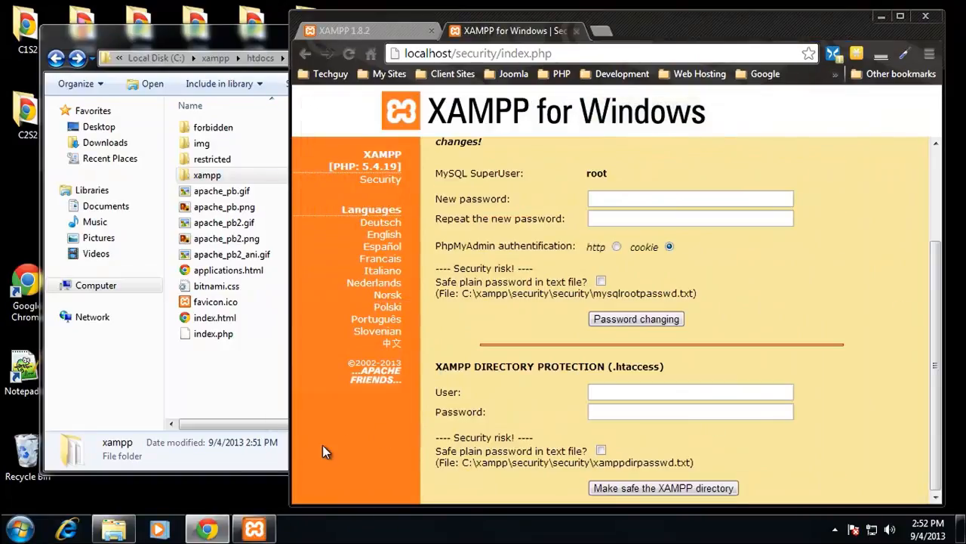
pyautogui.click(305, 54)
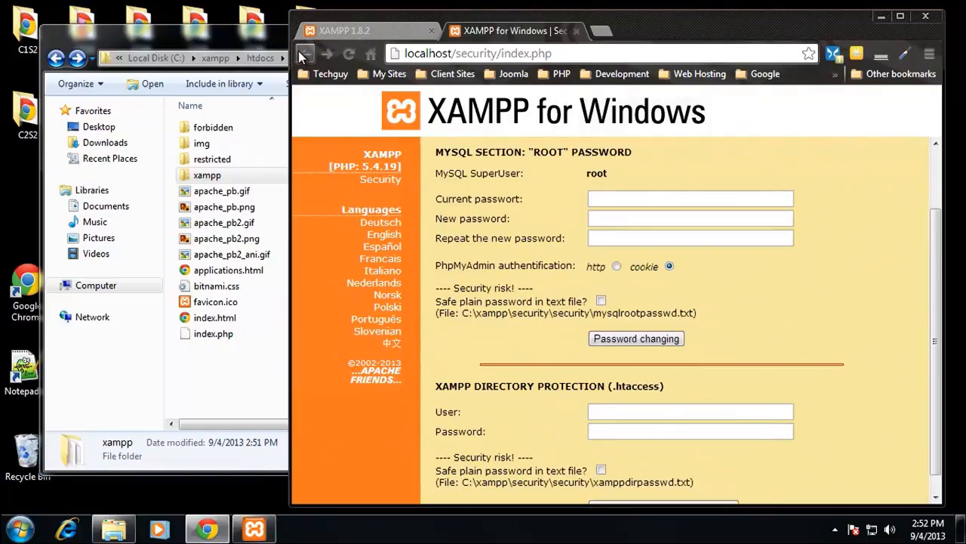
pyautogui.click(305, 54)
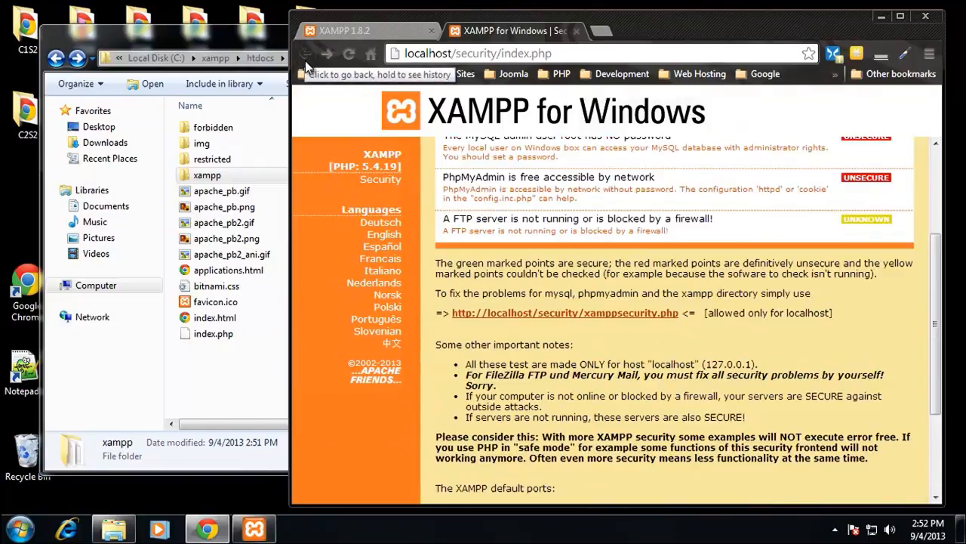
pyautogui.click(375, 32)
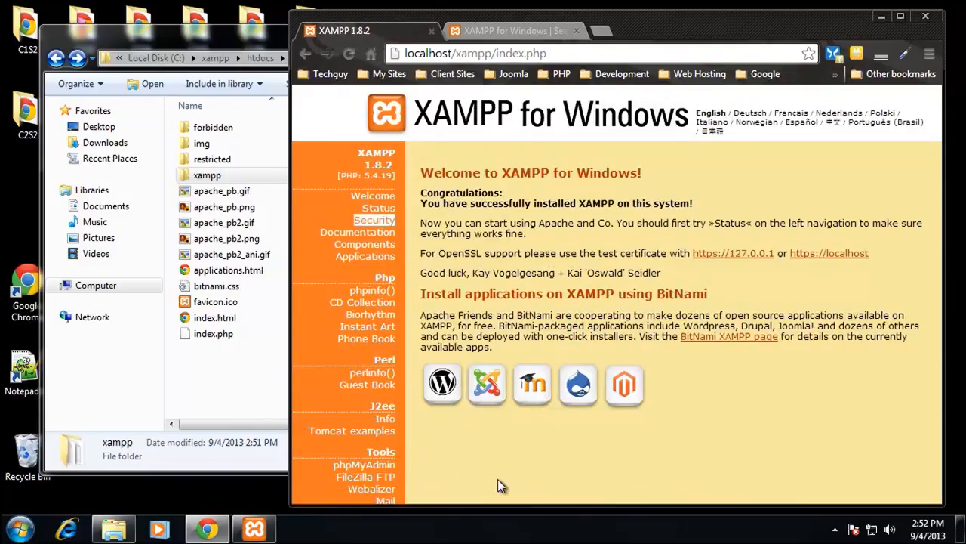
# Step: Log in to phpMyAdmin as root by entering the account password, and expand the mysql database's table list
pyautogui.click(384, 468)
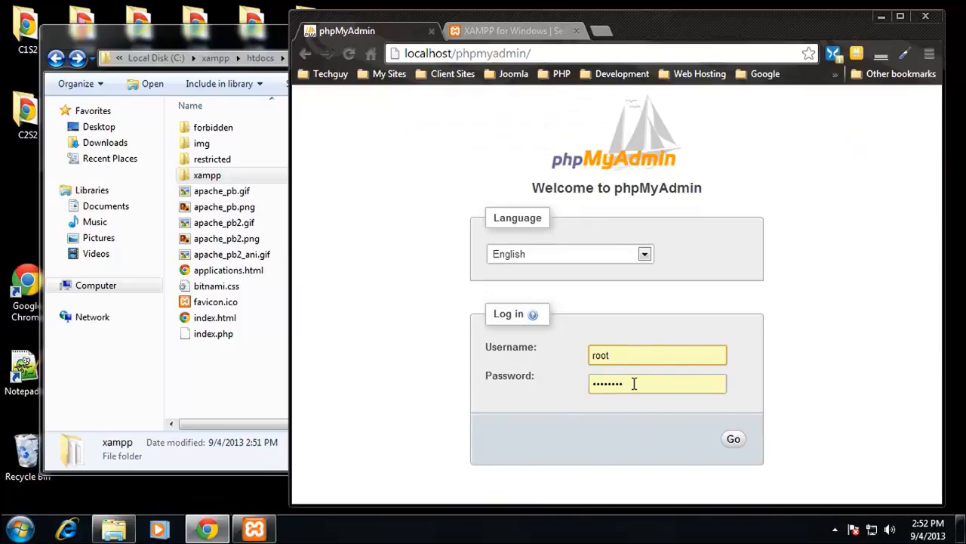
pyautogui.moveTo(634, 383); pyautogui.dragTo(557, 383)
pyautogui.write('•')
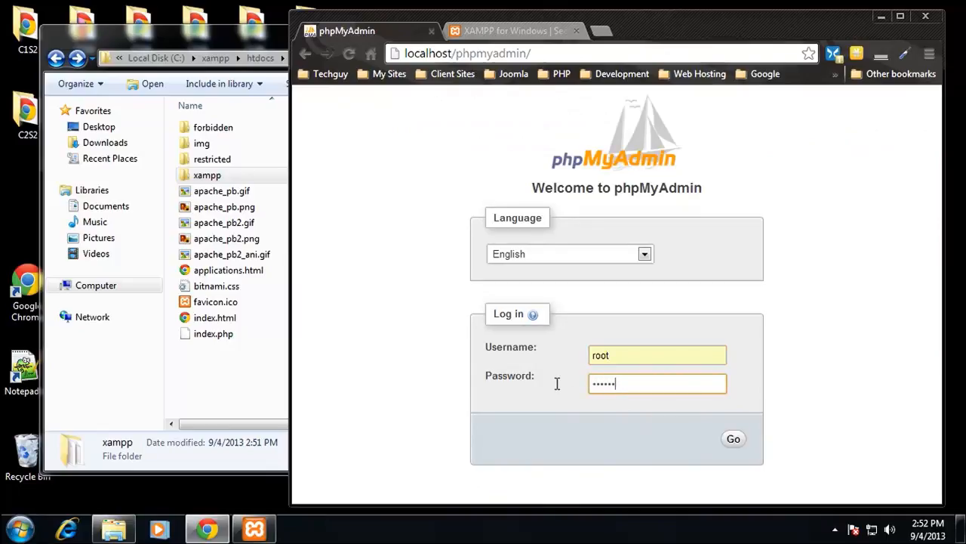
pyautogui.click(733, 439)
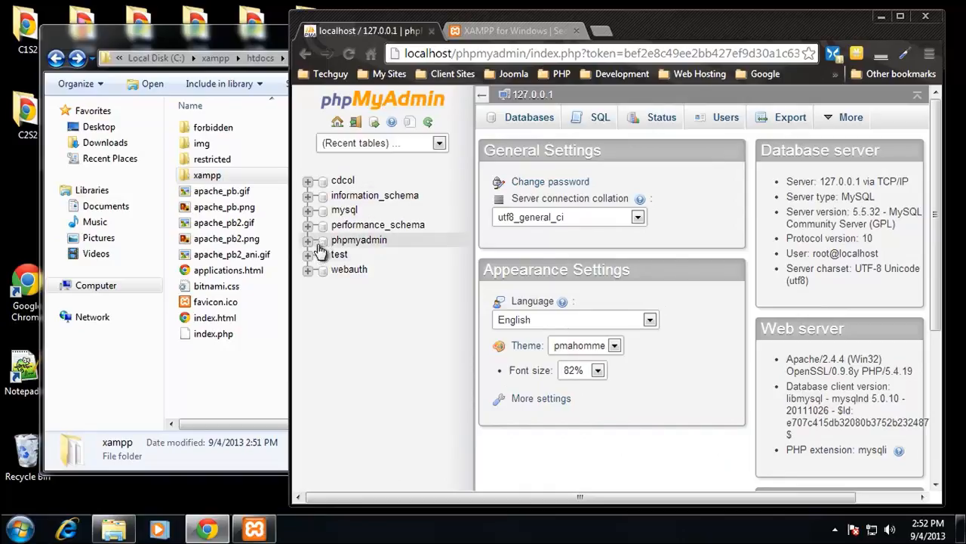
pyautogui.click(310, 211)
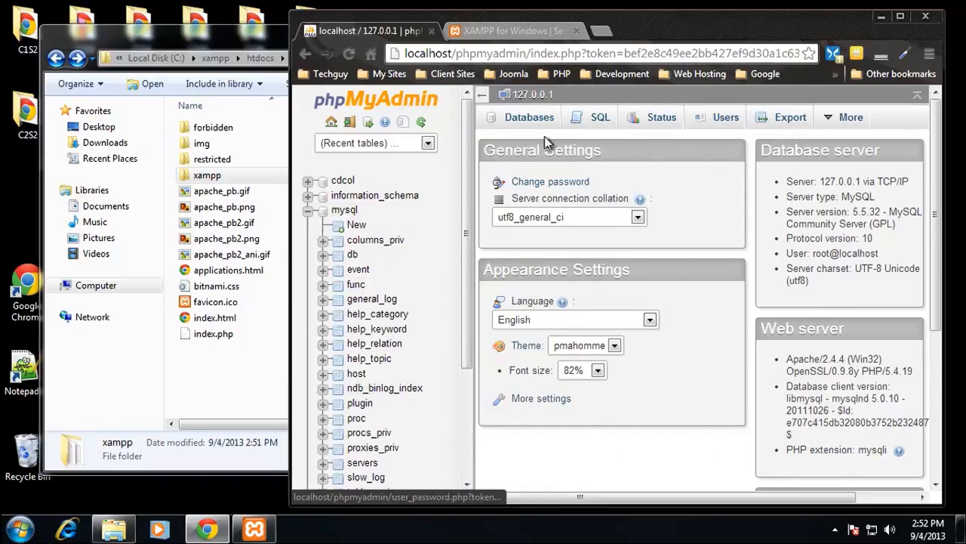
# Step: Show the server's database list in phpMyAdmin, and switch to Windows Explorer to create a folder named test in htdocs
pyautogui.click(533, 117)
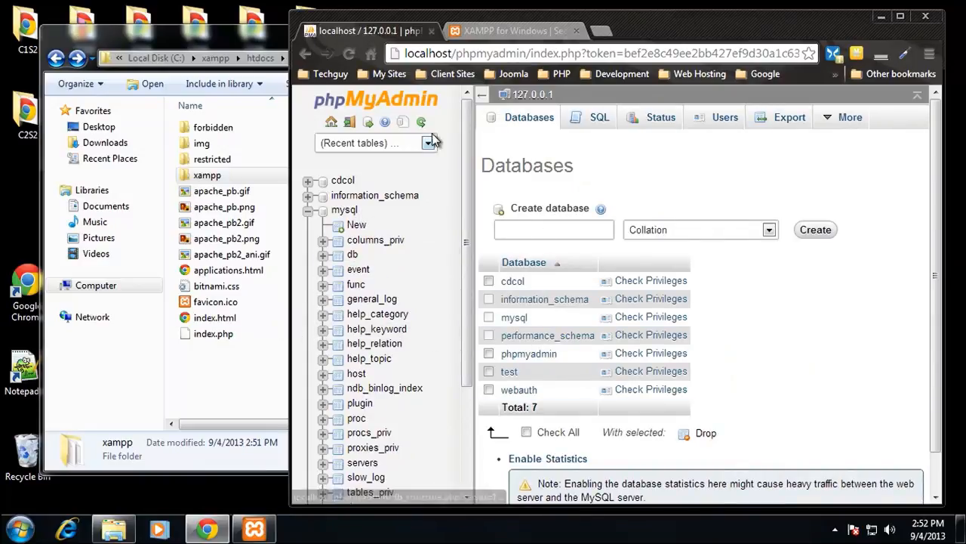
pyautogui.click(249, 46)
pyautogui.click(244, 403)
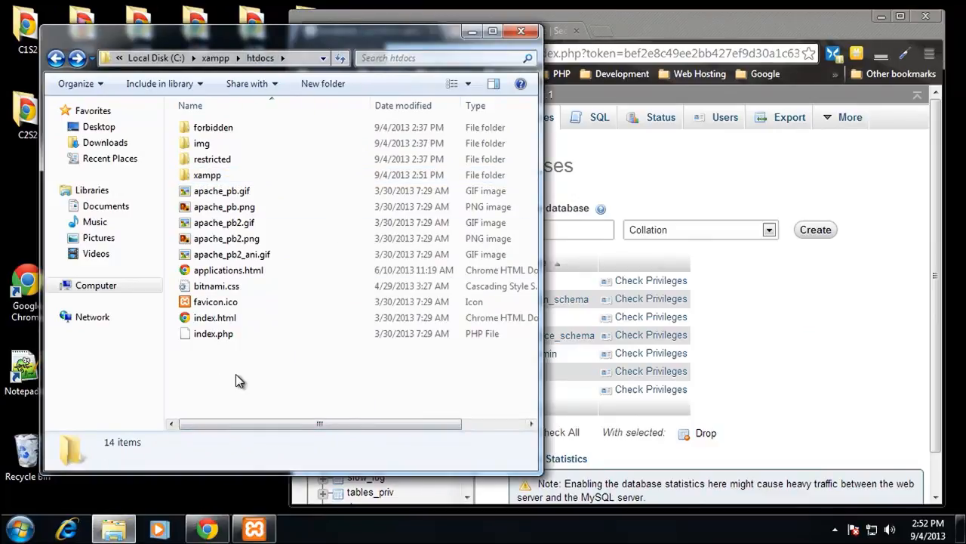
pyautogui.rightClick(236, 376)
pyautogui.moveTo(371, 342)
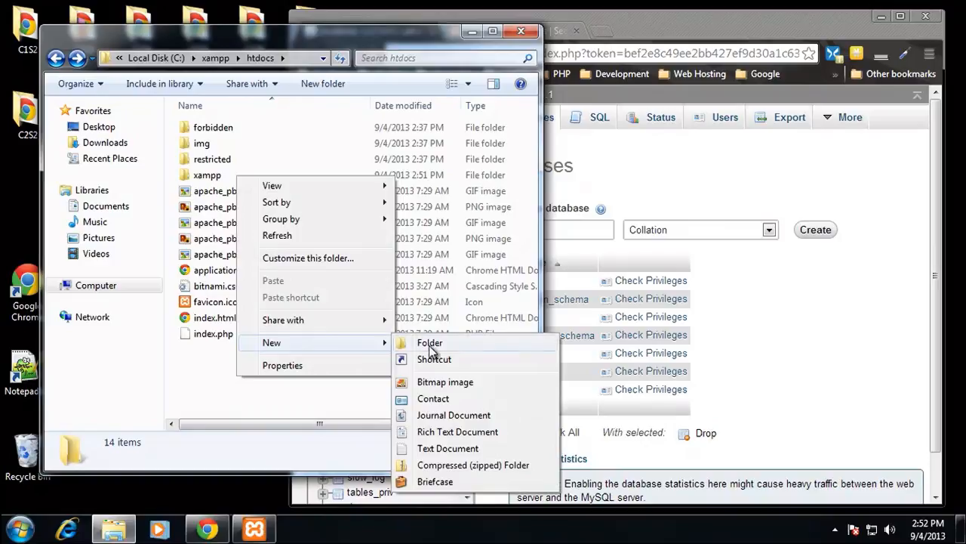
pyautogui.click(442, 343)
pyautogui.write('test')
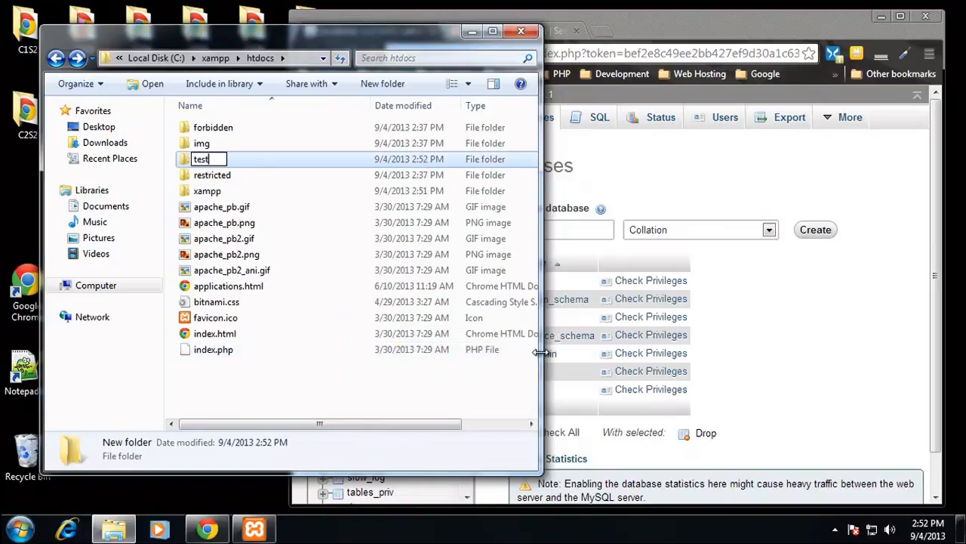
pyautogui.press('Return')
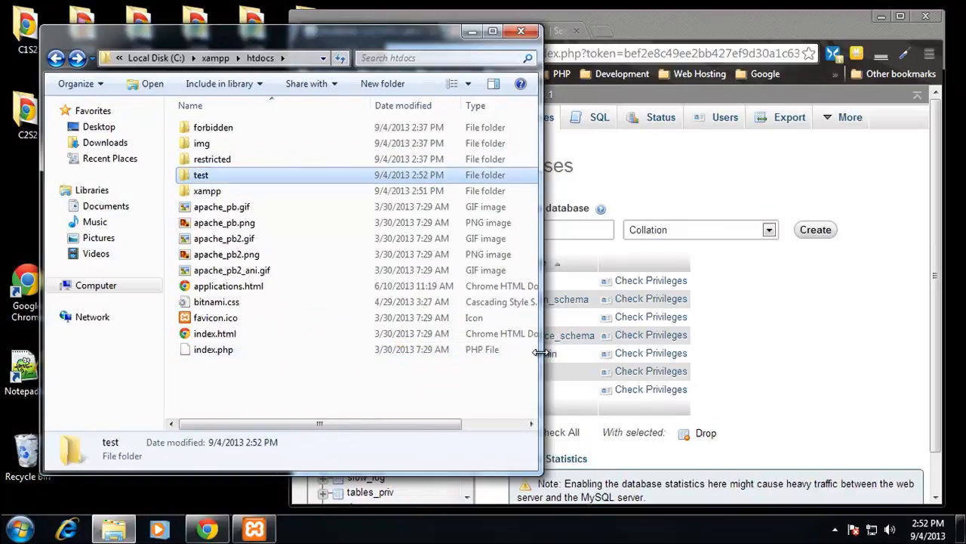
# Step: Open the test folder and create a text document in it named index.html, accepting the extension change
pyautogui.doubleClick(252, 176)
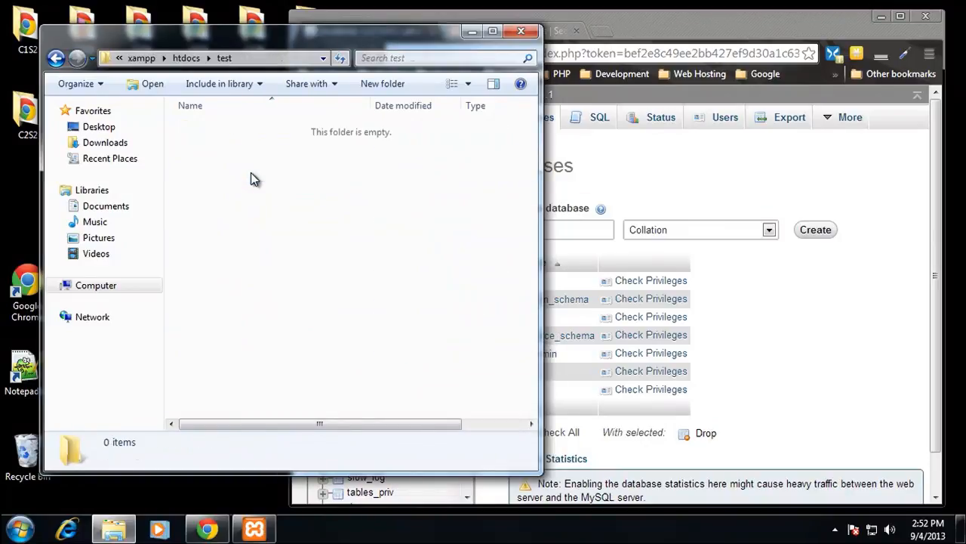
pyautogui.rightClick(304, 199)
pyautogui.moveTo(432, 383)
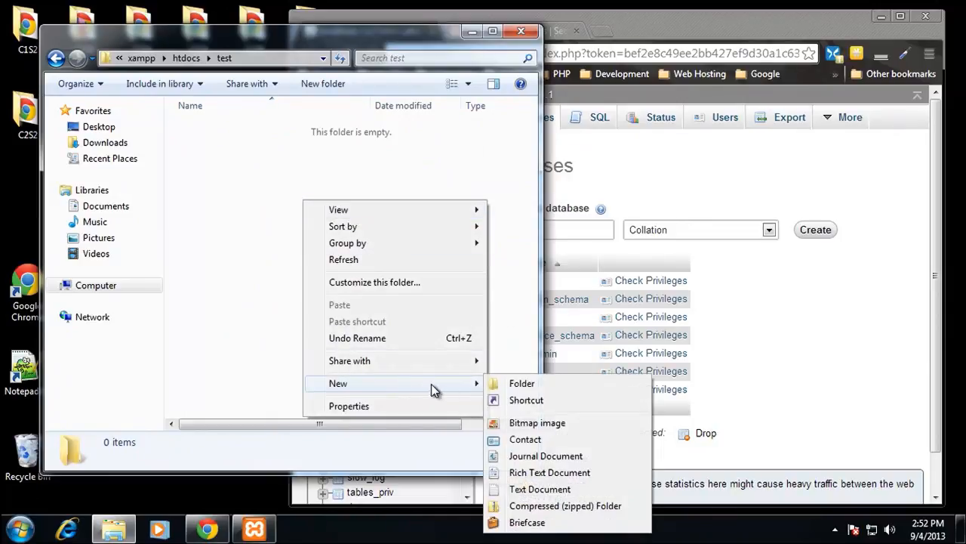
pyautogui.click(541, 489)
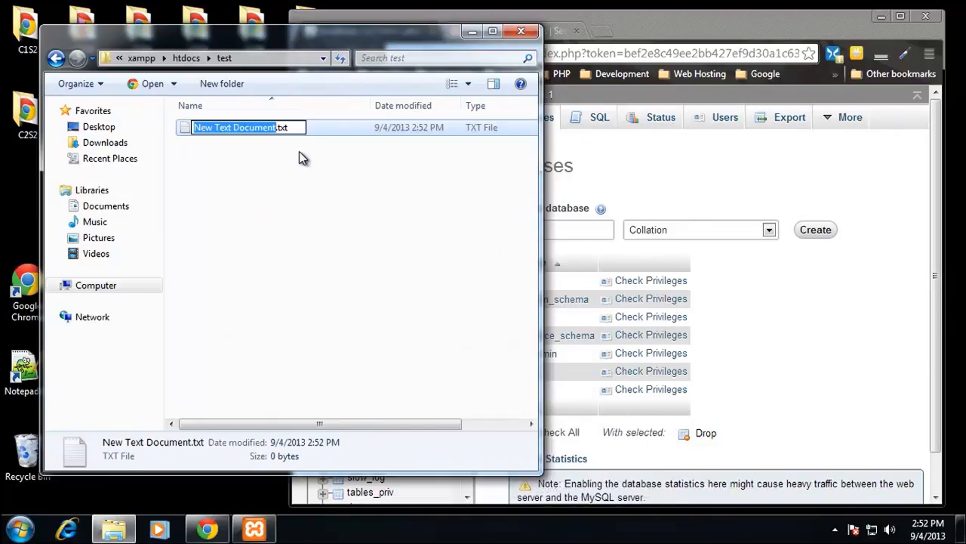
pyautogui.hotkey('ctrl', 'a')
pyautogui.write('index')
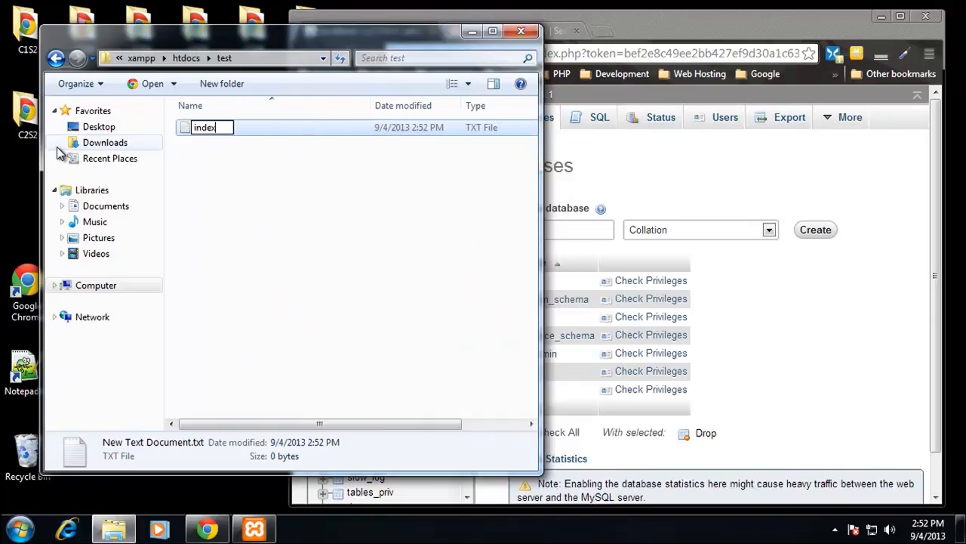
pyautogui.write('.html')
pyautogui.press('Return')
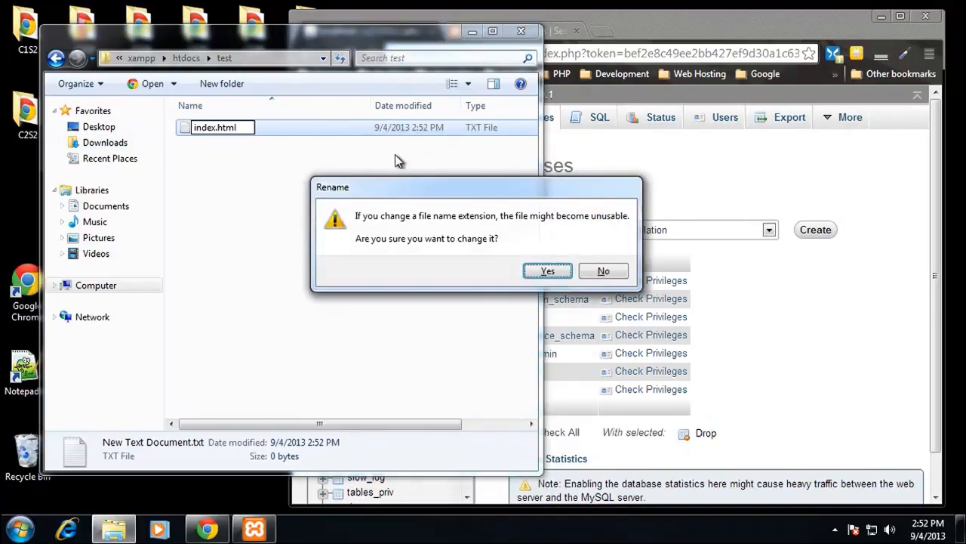
pyautogui.click(555, 271)
# Step: Open index.html in Notepad++, enter the text TESTING and save the file
pyautogui.rightClick(254, 130)
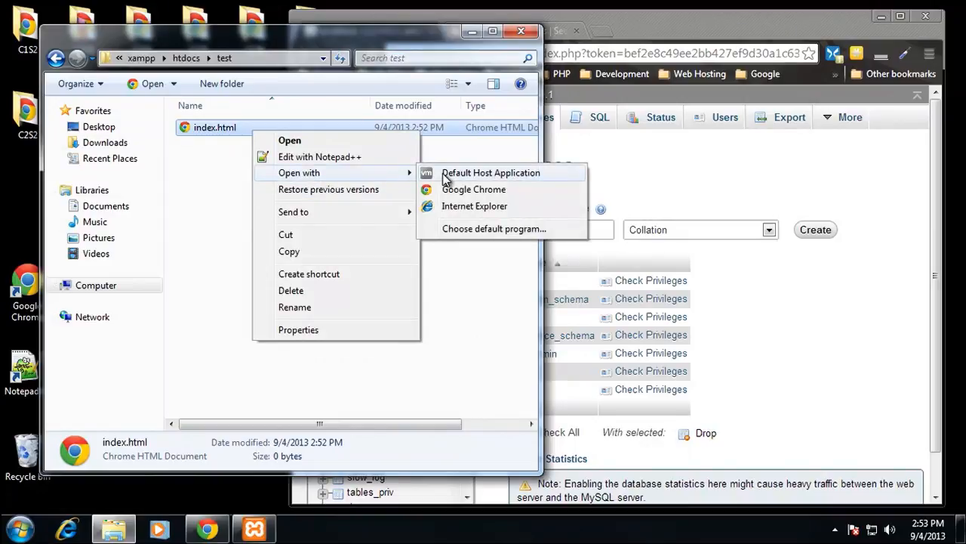
pyautogui.click(332, 157)
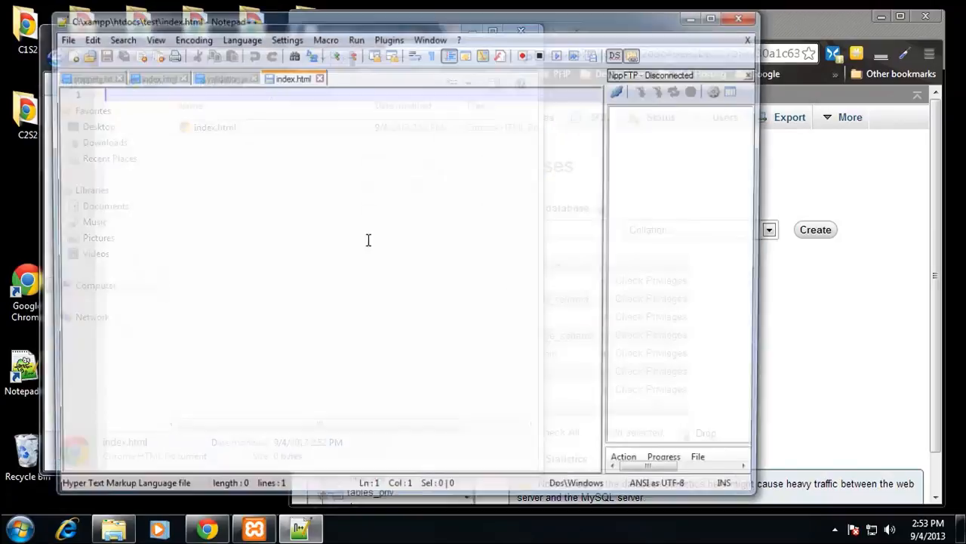
pyautogui.write('TESTING')
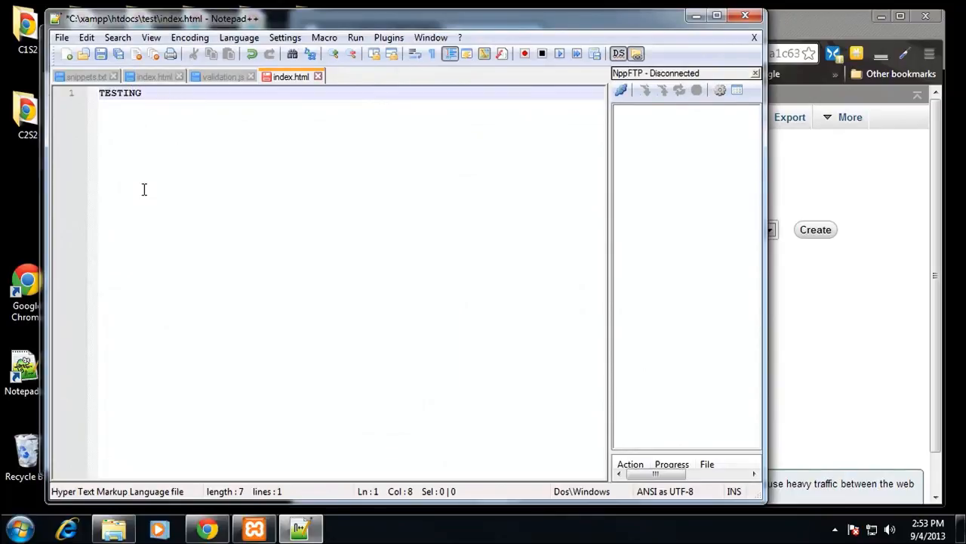
pyautogui.hotkey('ctrl', 's')
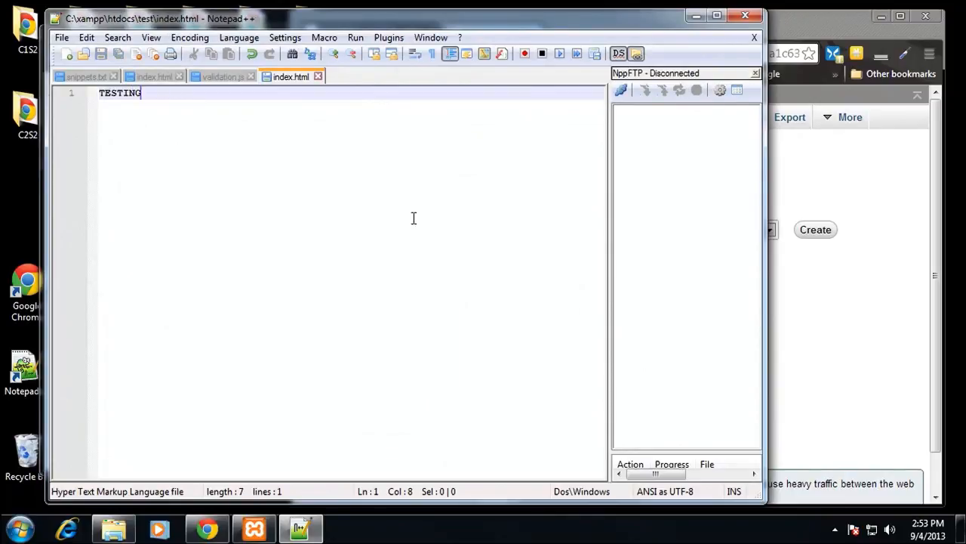
# Step: Switch to Chrome and load localhost/test/ to view the test page
pyautogui.click(858, 186)
pyautogui.click(594, 53)
pyautogui.write('lo')
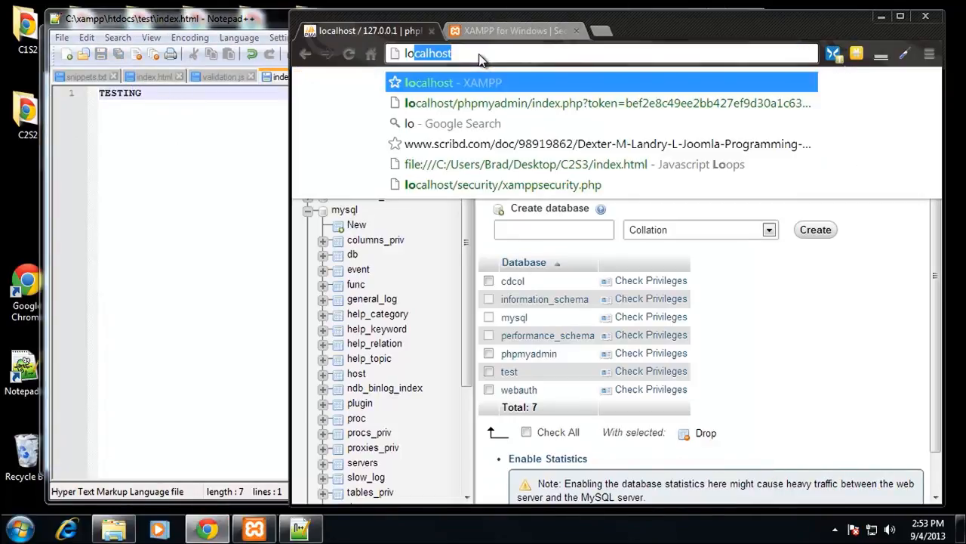
pyautogui.write('calhost')
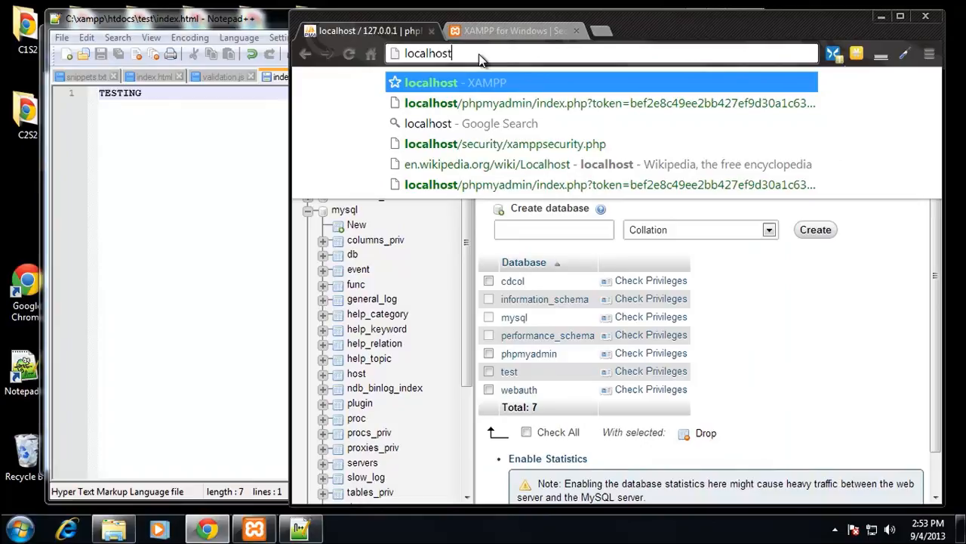
pyautogui.write('/test/test')
pyautogui.press('Return')
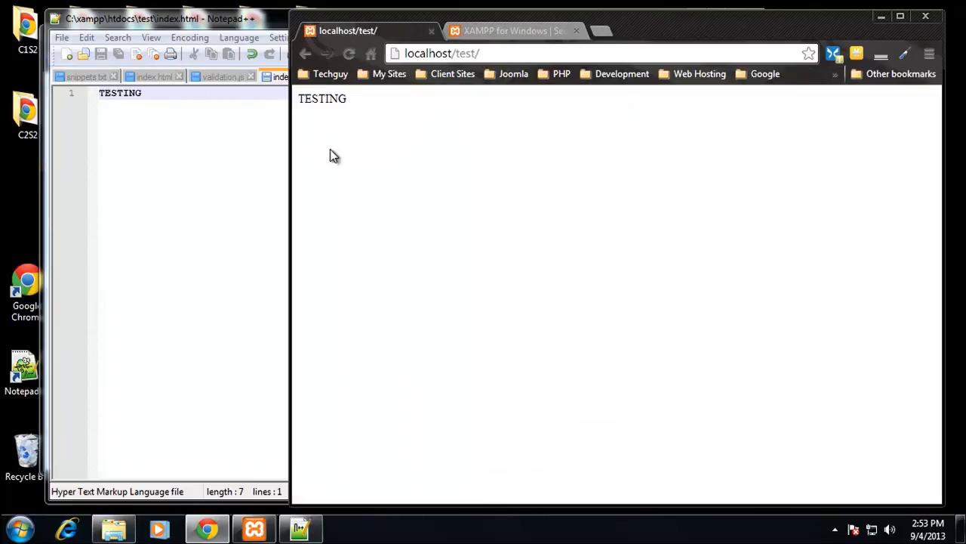
# Step: Rename index.html in the test folder to index.php in Windows Explorer, and reload localhost/test/ in Chrome
pyautogui.click(174, 194)
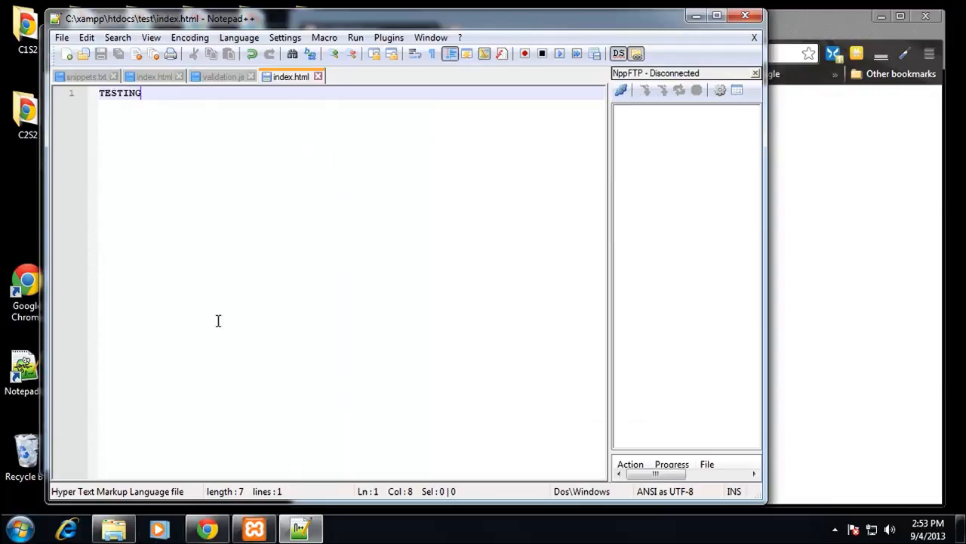
pyautogui.click(113, 529)
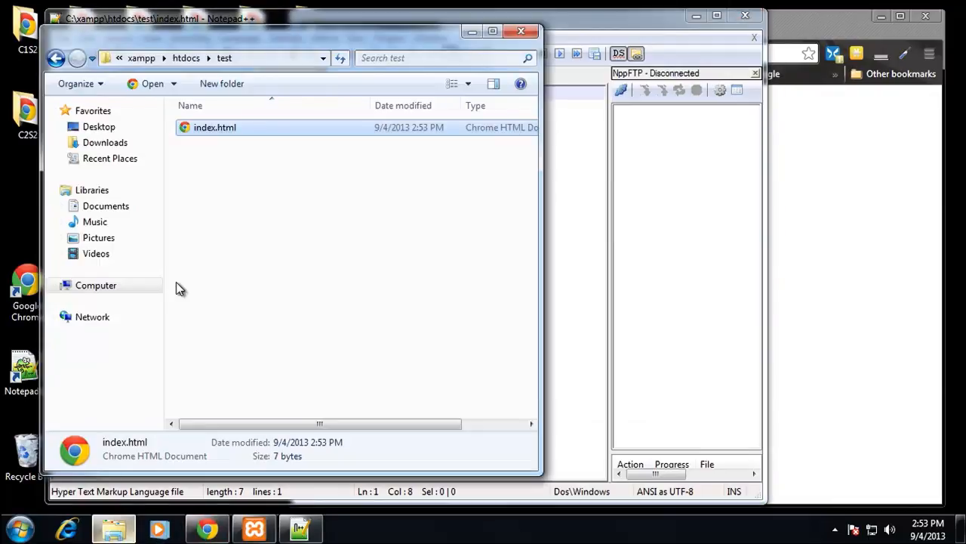
pyautogui.click(221, 129)
pyautogui.press('End')
pyautogui.press('BackSpace')
pyautogui.press('BackSpace')
pyautogui.press('BackSpace')
pyautogui.press('BackSpace')
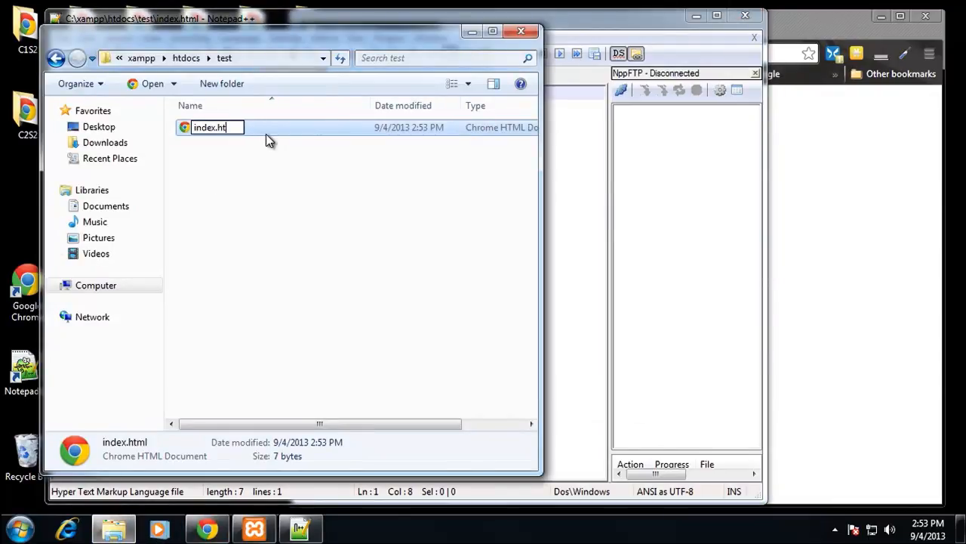
pyautogui.write('php')
pyautogui.press('Return')
pyautogui.click(547, 270)
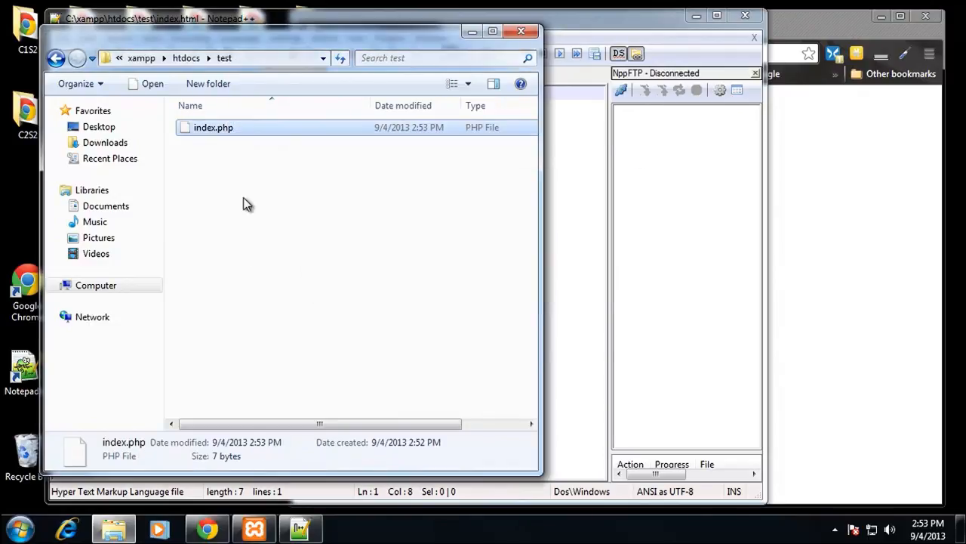
pyautogui.click(777, 211)
pyautogui.click(349, 54)
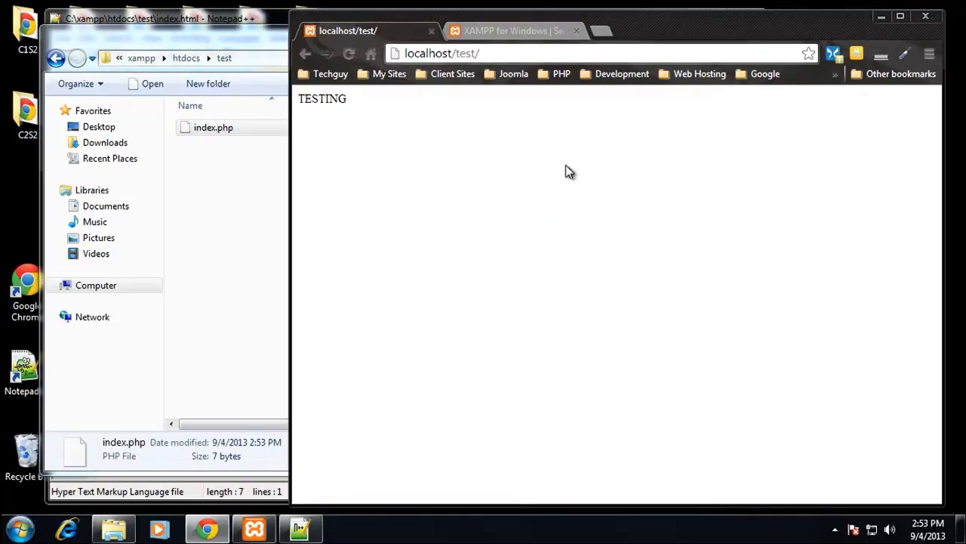
# Step: Move the Explorer window clear of Notepad++, remove the missing index.html from the editor and minimize Notepad++
pyautogui.click(201, 129)
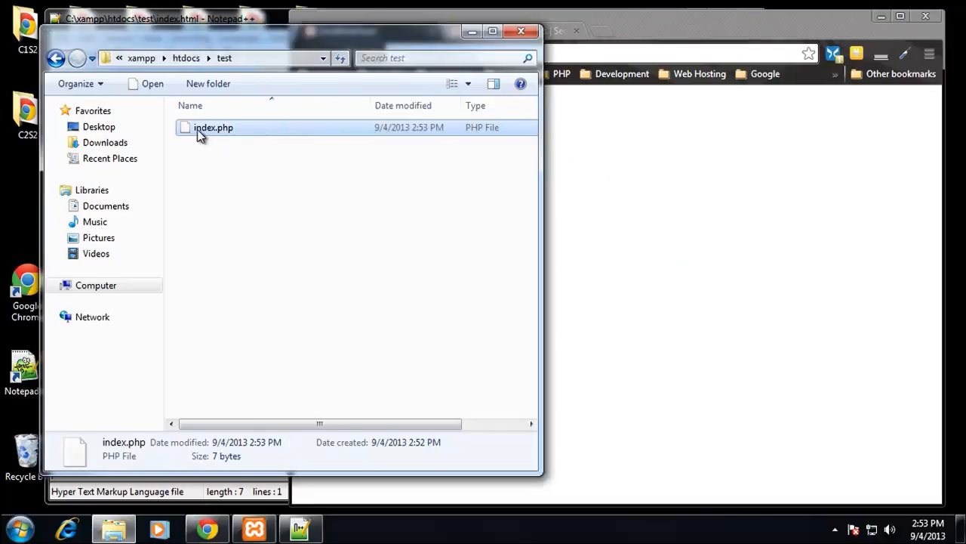
pyautogui.moveTo(225, 41); pyautogui.dragTo(436, 169)
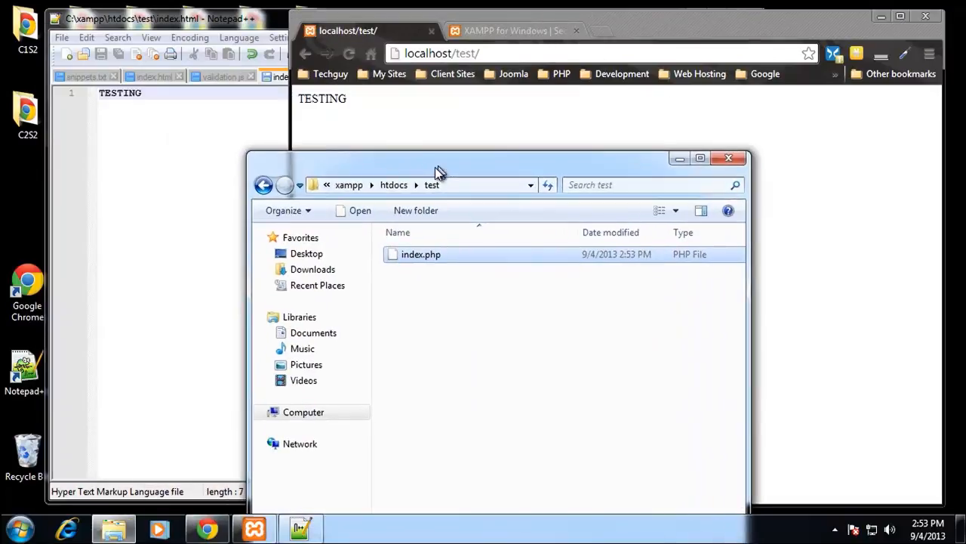
pyautogui.click(209, 95)
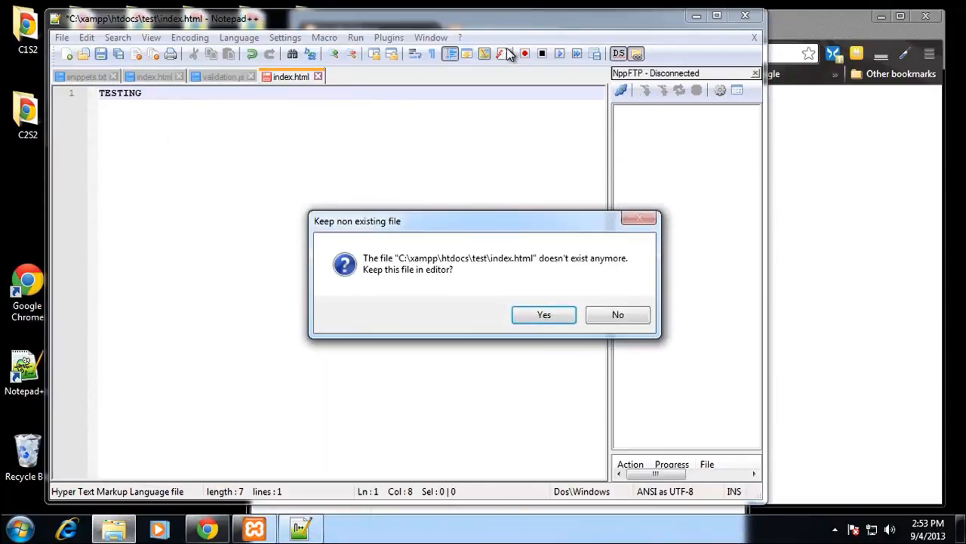
pyautogui.click(615, 311)
pyautogui.click(696, 15)
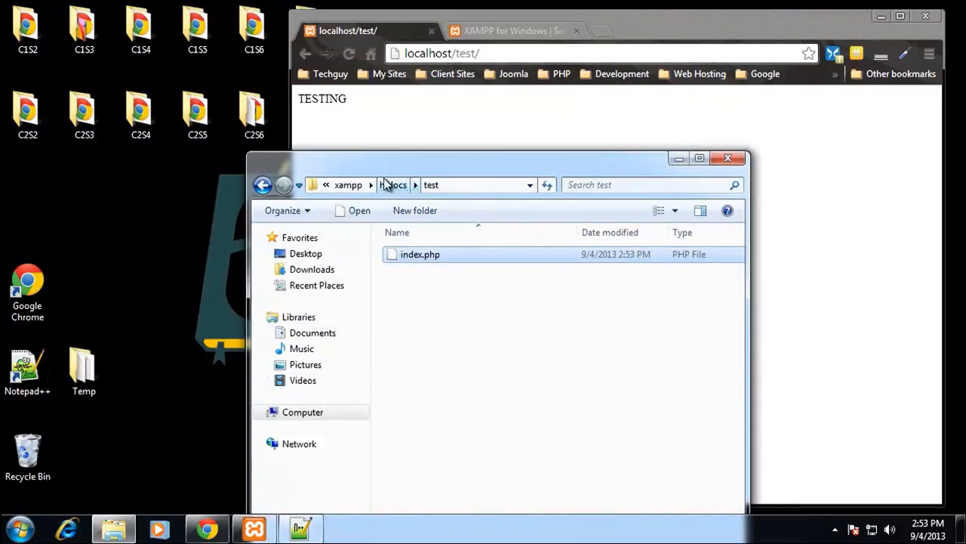
# Step: Copy index.php from the test folder to the desktop, and close the localhost/test/ page in Chrome
pyautogui.rightClick(418, 257)
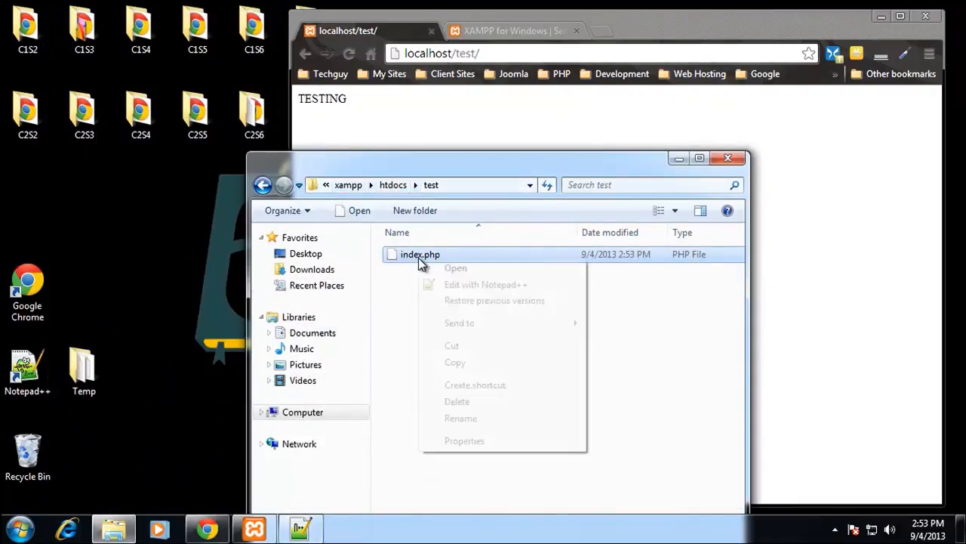
pyautogui.click(476, 357)
pyautogui.rightClick(130, 202)
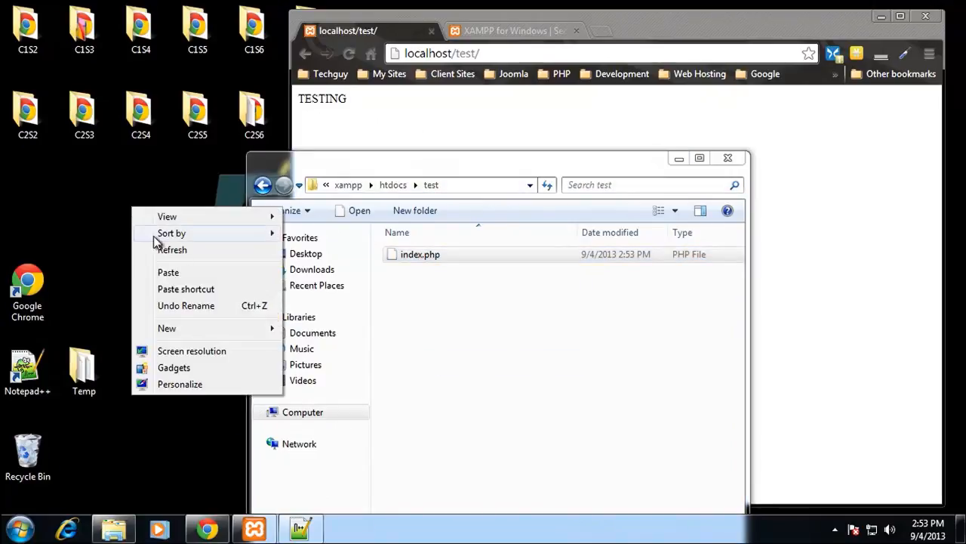
pyautogui.click(168, 272)
pyautogui.click(432, 31)
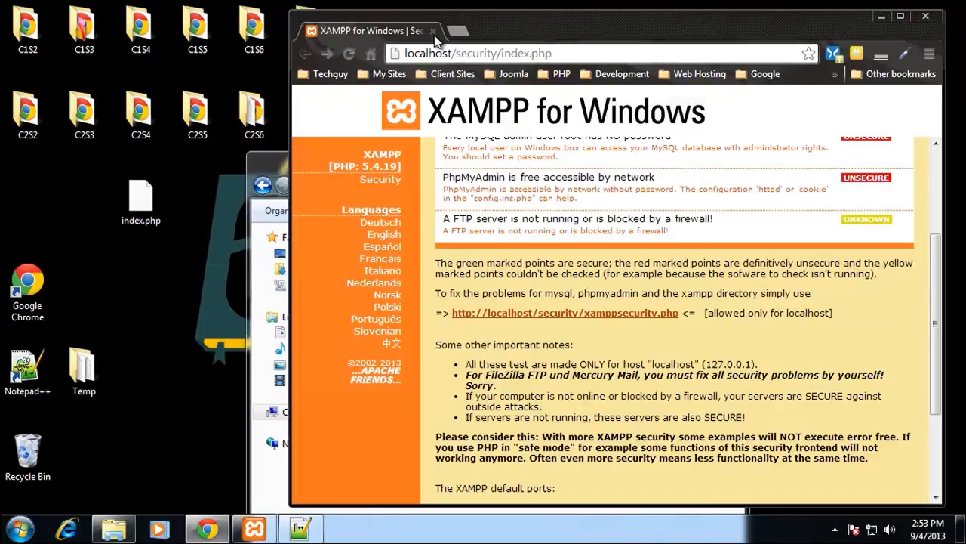
# Step: Open the desktop copy of index.php with Google Chrome, selected from the list of installed programs
pyautogui.rightClick(154, 197)
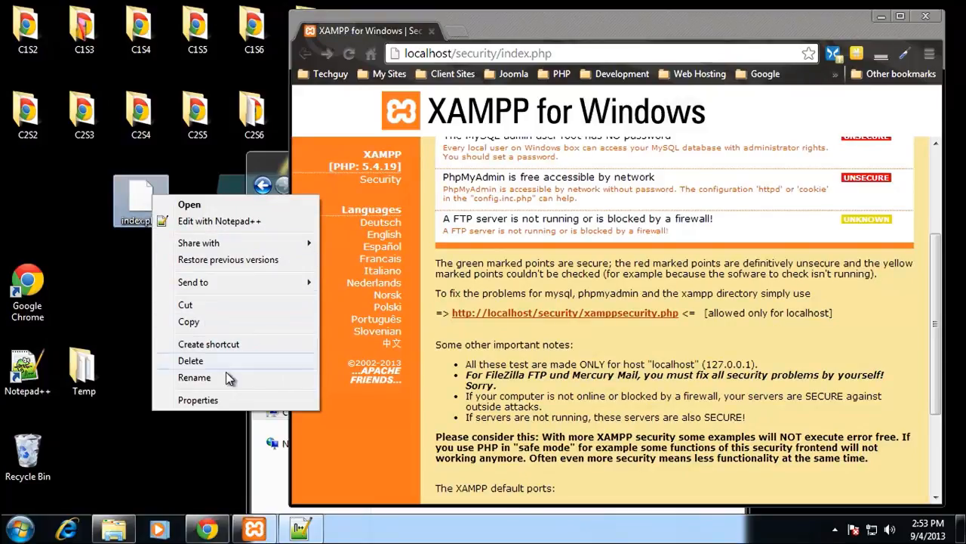
pyautogui.moveTo(246, 245)
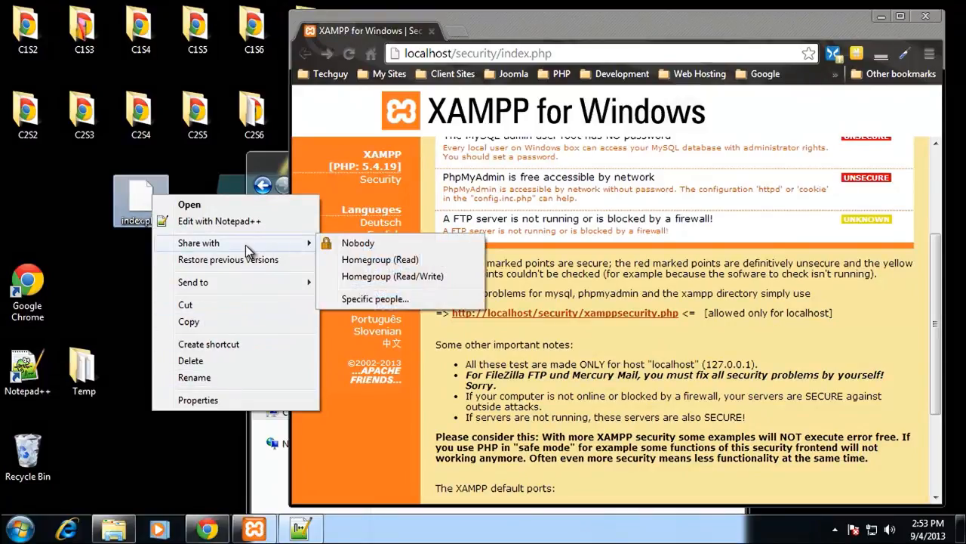
pyautogui.click(135, 203)
pyautogui.rightClick(136, 203)
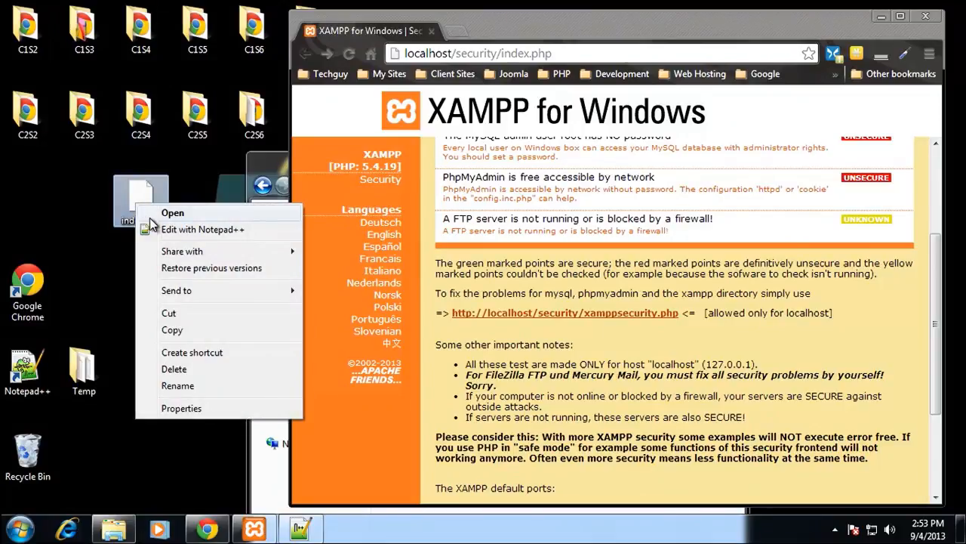
pyautogui.click(154, 214)
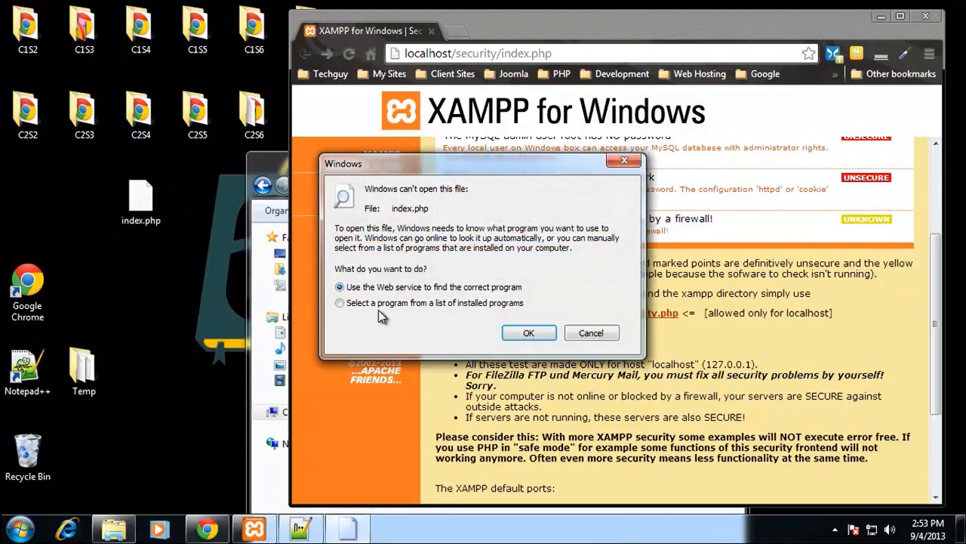
pyautogui.click(340, 304)
pyautogui.click(529, 332)
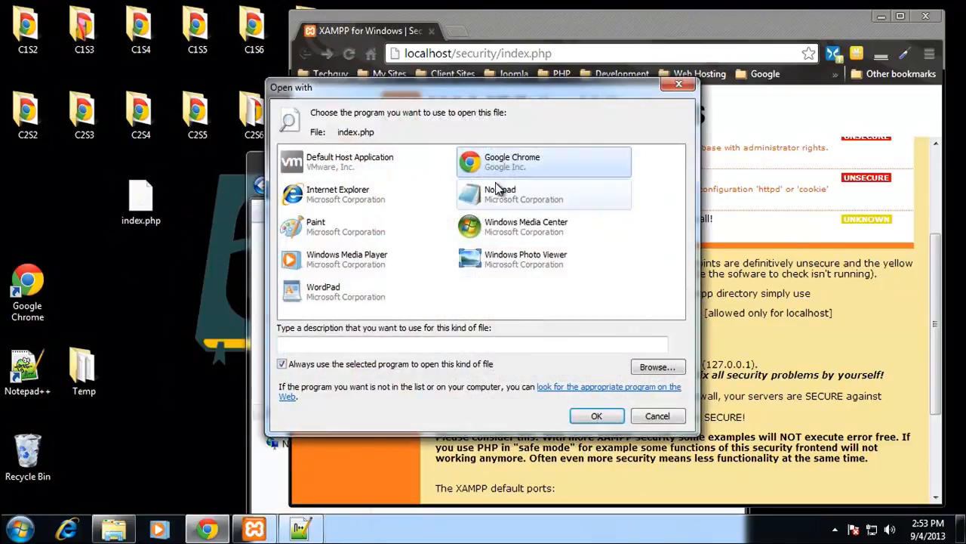
pyautogui.doubleClick(498, 170)
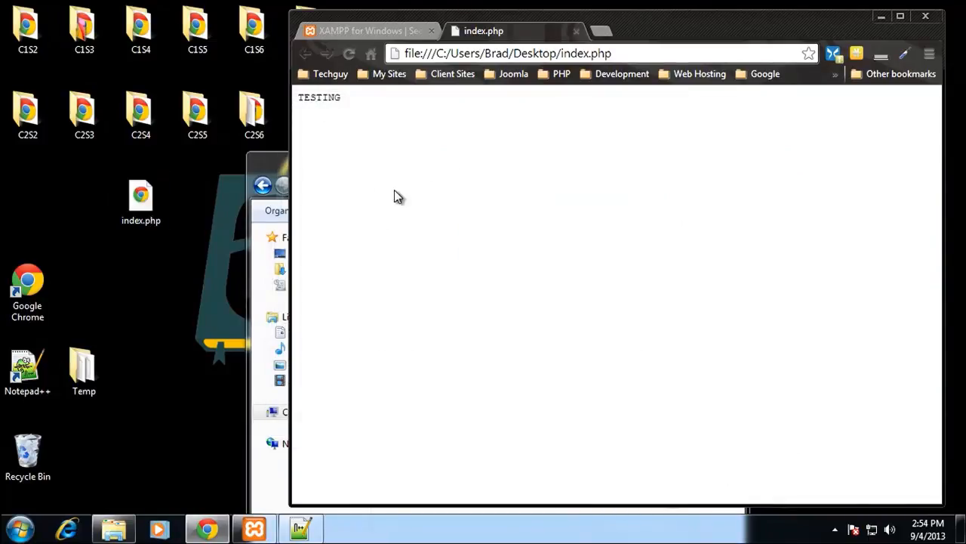
# Step: Edit the desktop copy of index.php in Notepad++, replace its text with <?php echo 'TEST'; ?> and save the file
pyautogui.rightClick(137, 195)
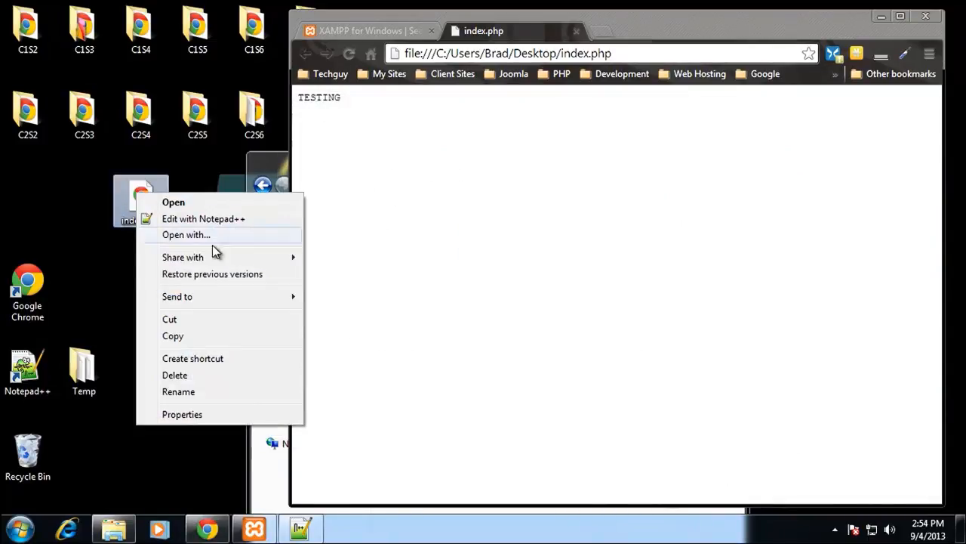
pyautogui.click(219, 224)
pyautogui.moveTo(371, 15); pyautogui.dragTo(401, 279)
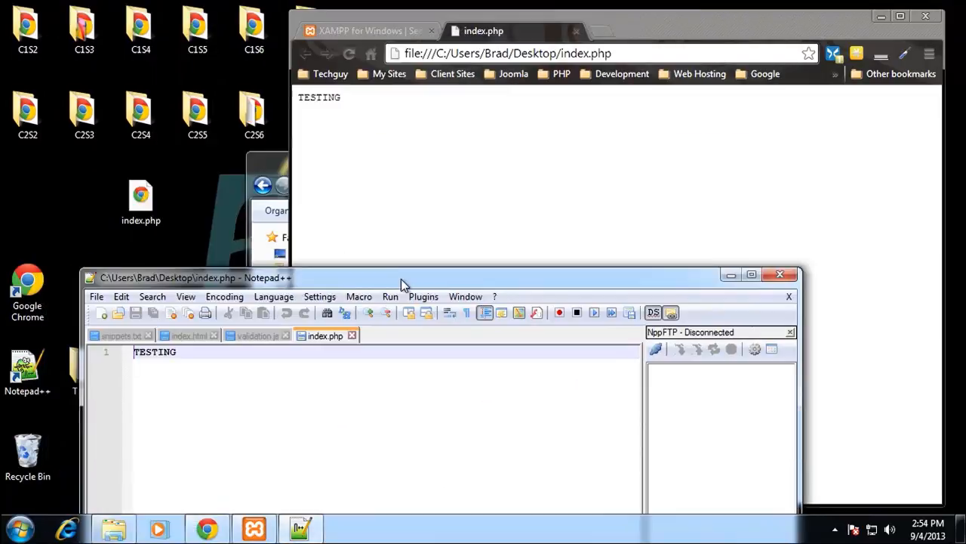
pyautogui.moveTo(197, 363); pyautogui.dragTo(102, 363)
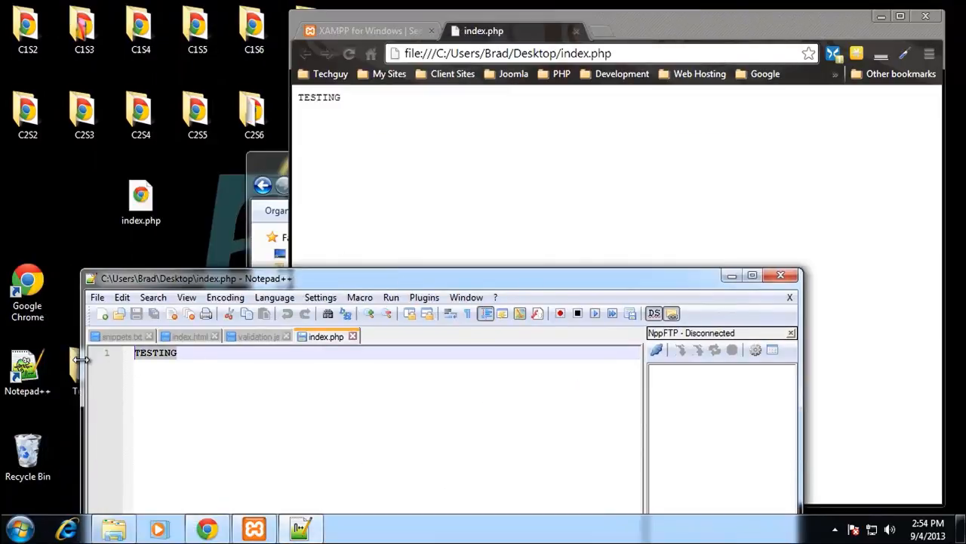
pyautogui.write("<?php echo '")
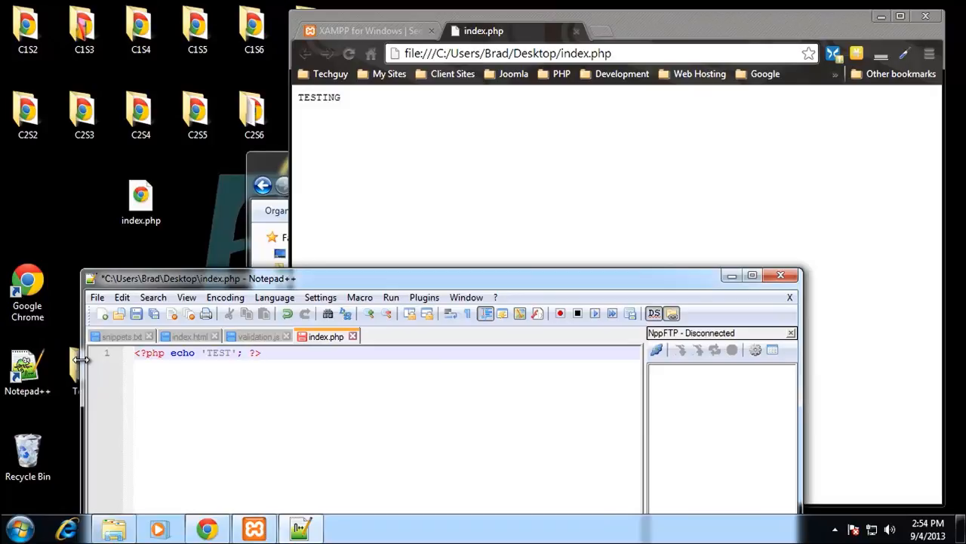
pyautogui.hotkey('ctrl', 's')
# Step: Reload the desktop index.php page in Chrome and examine how the opening and closing PHP tags are displayed
pyautogui.click(352, 53)
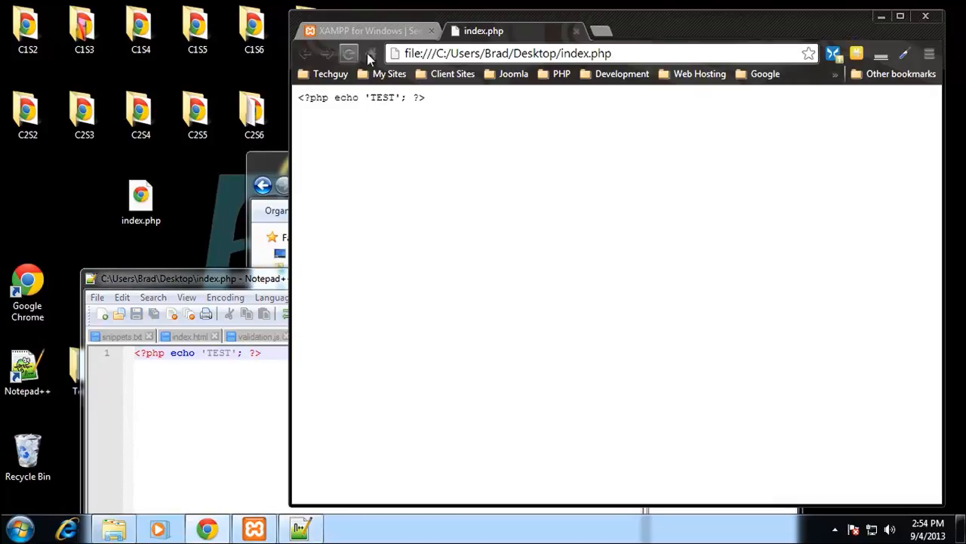
pyautogui.moveTo(300, 98); pyautogui.dragTo(427, 99)
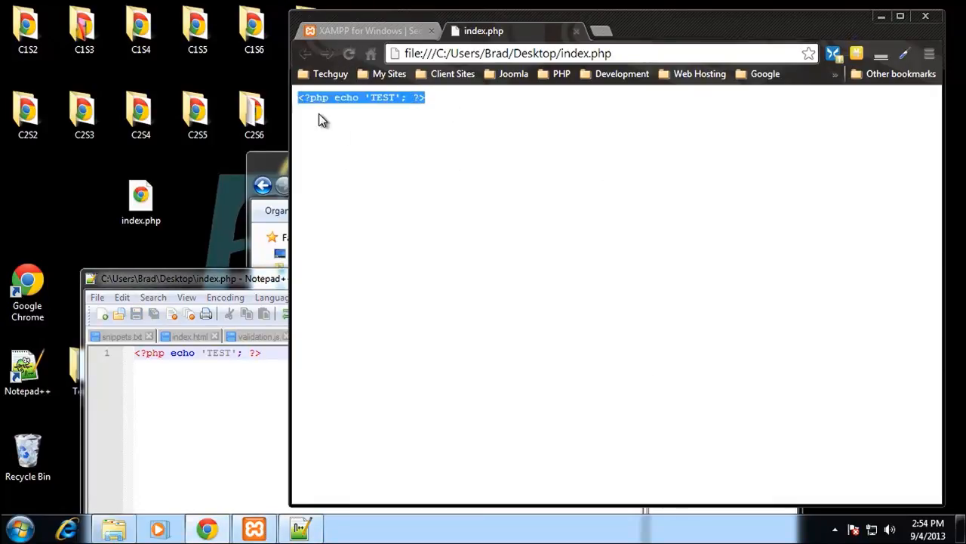
pyautogui.click(314, 107)
pyautogui.moveTo(331, 101); pyautogui.dragTo(302, 98)
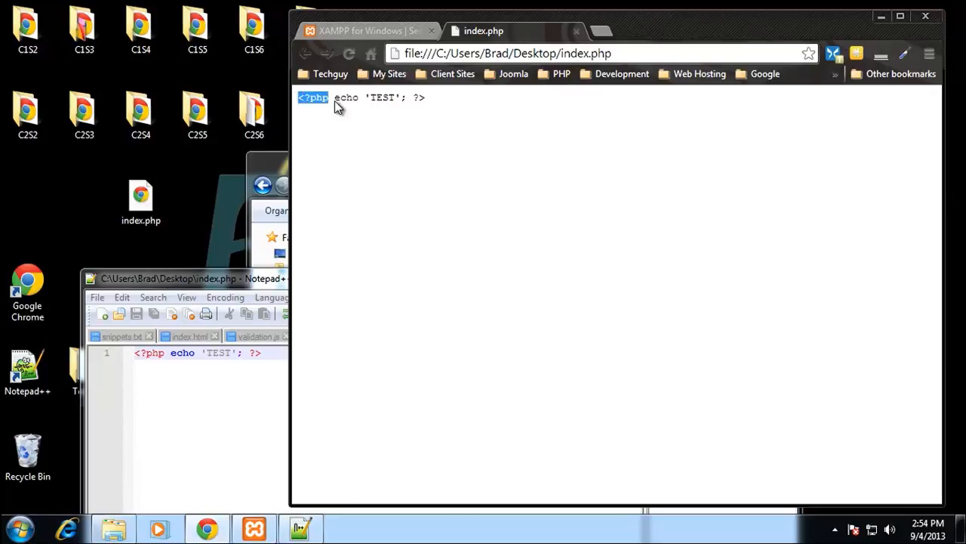
pyautogui.moveTo(427, 98); pyautogui.dragTo(410, 94)
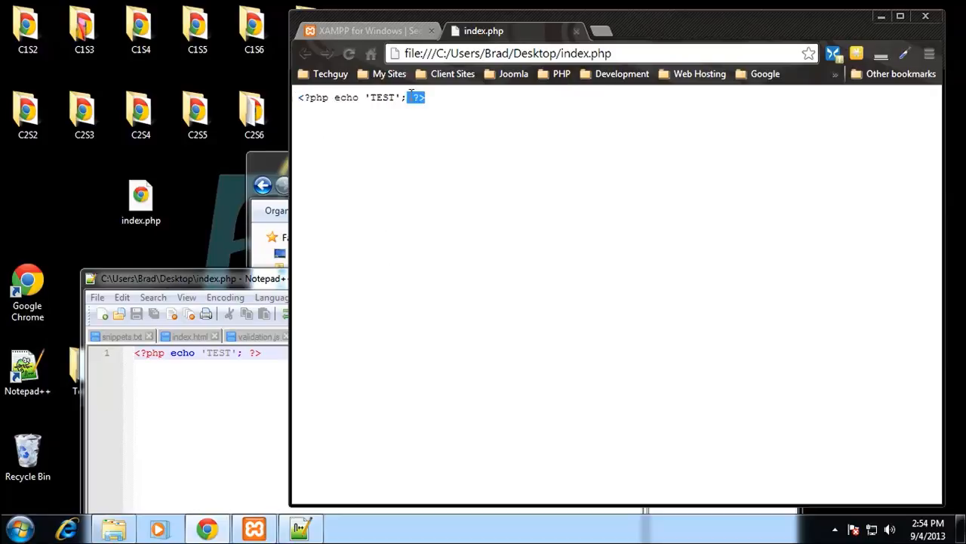
# Step: Copy the PHP echo line from the desktop file over the text of index.php in htdocs\test using Notepad++, and save it
pyautogui.click(233, 393)
pyautogui.moveTo(284, 355); pyautogui.dragTo(130, 354)
pyautogui.hotkey('ctrl', 'c')
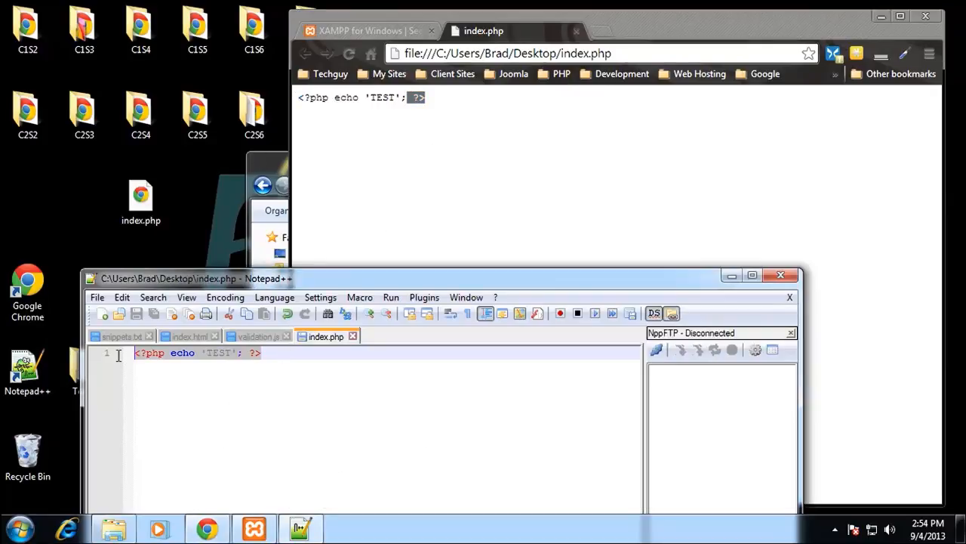
pyautogui.click(359, 29)
pyautogui.click(517, 34)
pyautogui.click(263, 161)
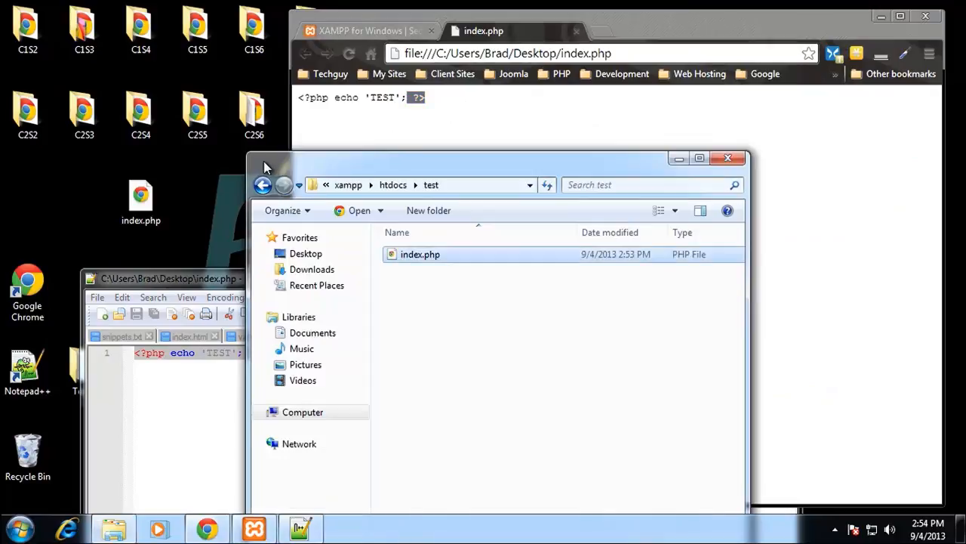
pyautogui.click(411, 257)
pyautogui.rightClick(418, 254)
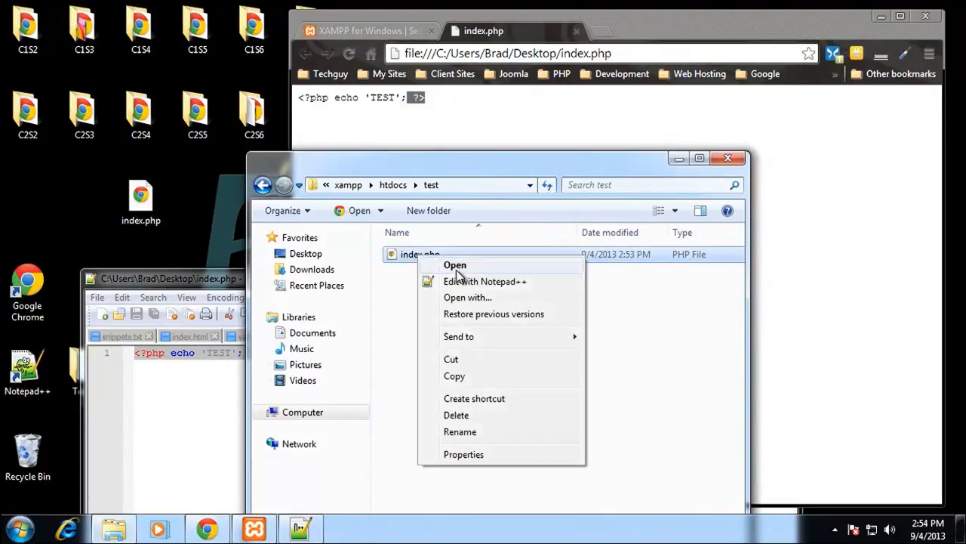
pyautogui.click(466, 279)
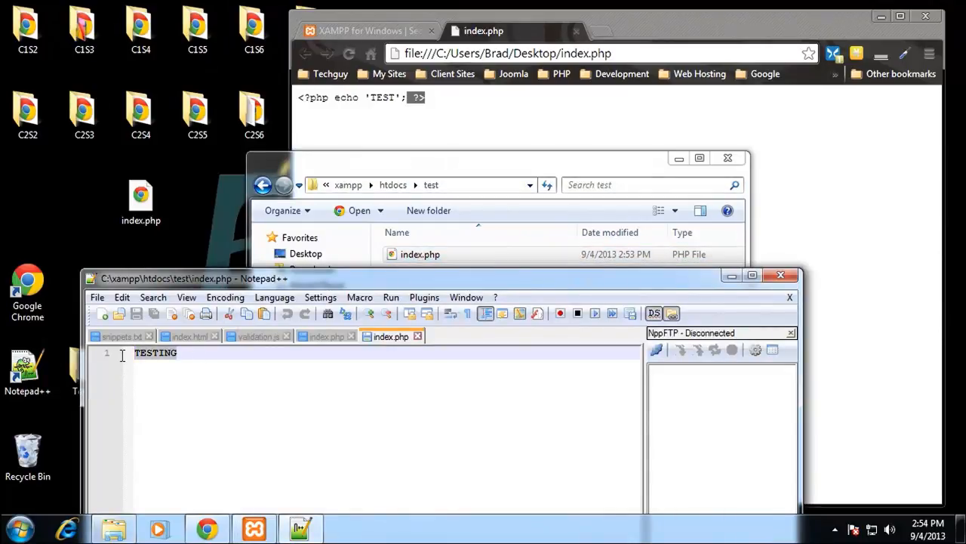
pyautogui.hotkey('ctrl', 'v')
pyautogui.hotkey('ctrl', 's')
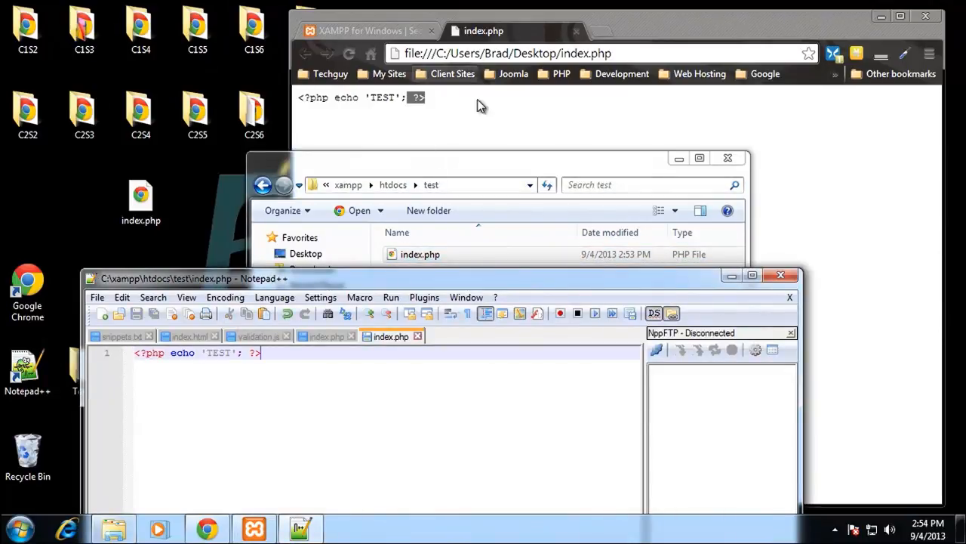
# Step: Load localhost/test in Chrome in place of the desktop file to run index.php through the local server
pyautogui.click(544, 53)
pyautogui.write('localh')
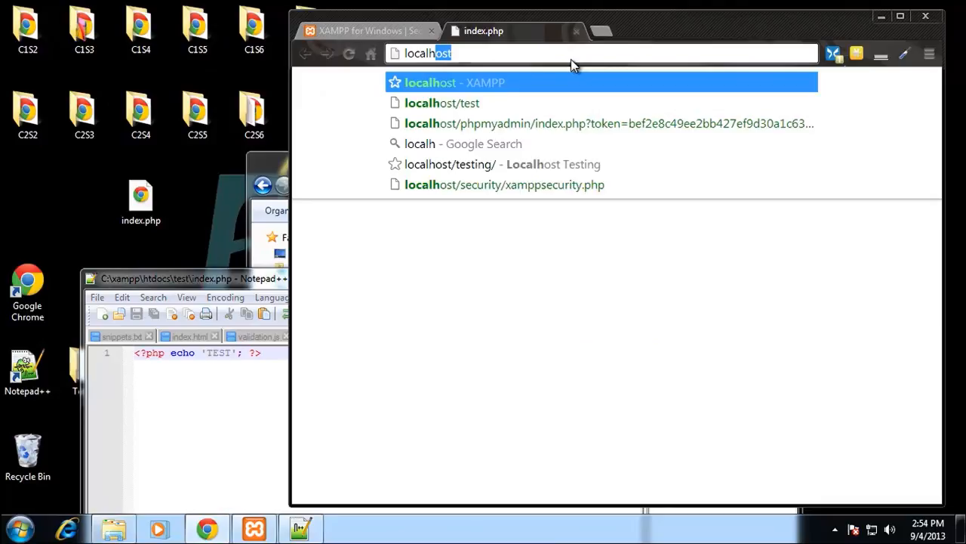
pyautogui.write('ost/test')
pyautogui.press('Return')
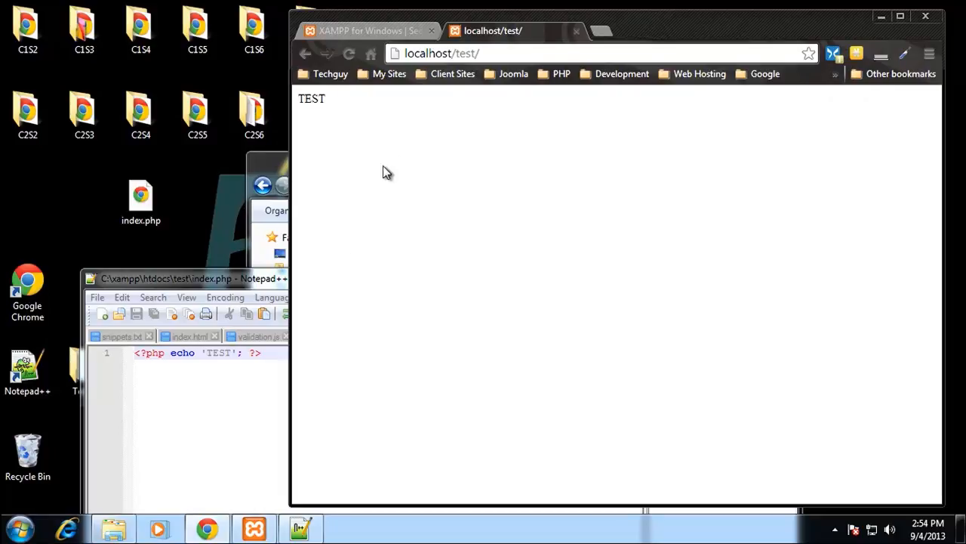
# Step: Minimize Notepad++ and bring the Explorer window of the test folder to the front, moved so that it is fully visible
pyautogui.moveTo(252, 284); pyautogui.dragTo(187, 47)
pyautogui.click(666, 40)
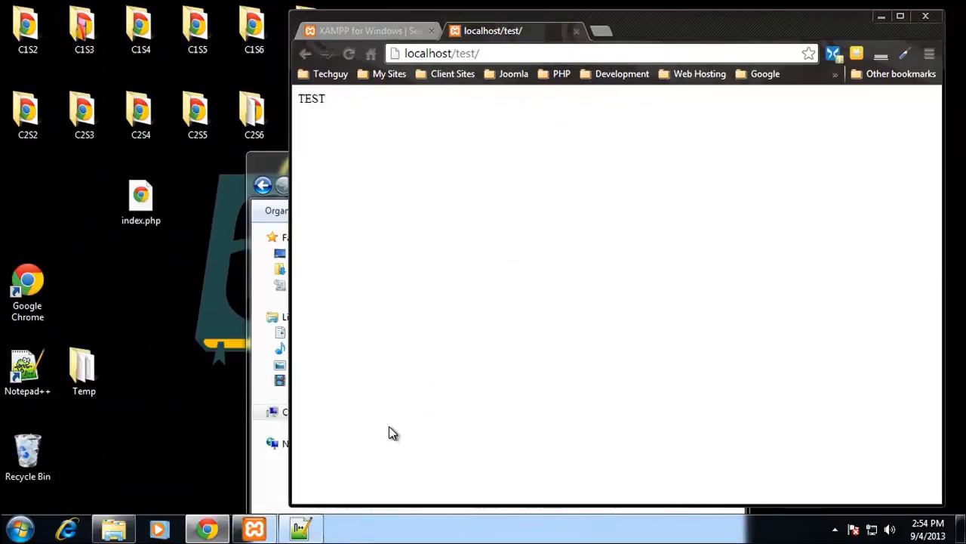
pyautogui.click(268, 159)
pyautogui.moveTo(449, 162); pyautogui.dragTo(245, 46)
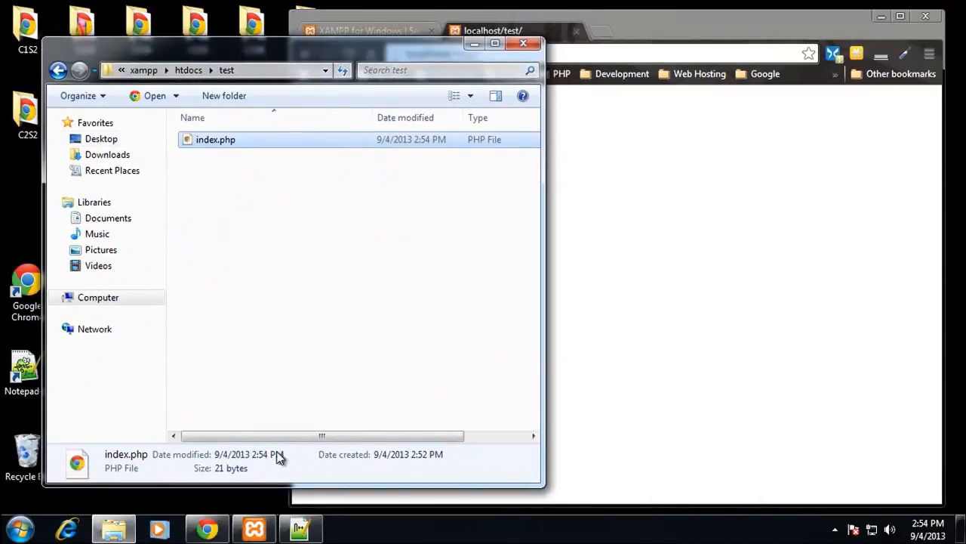